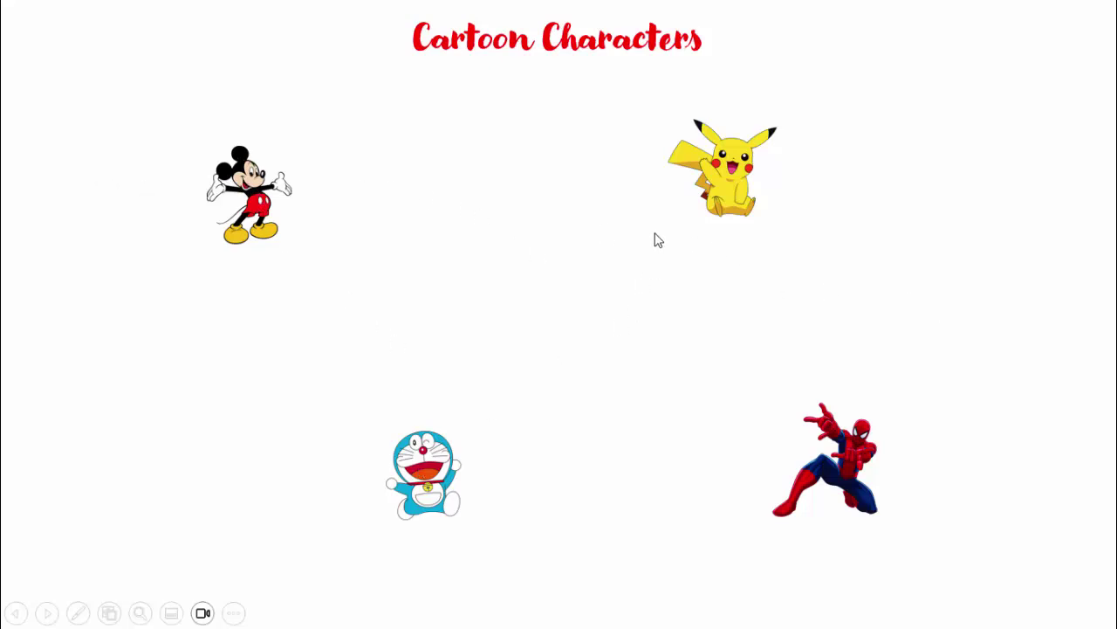
Advance through the slide show to preview the star-shaped reveals of the cartoon characters.
left_click(743, 303)
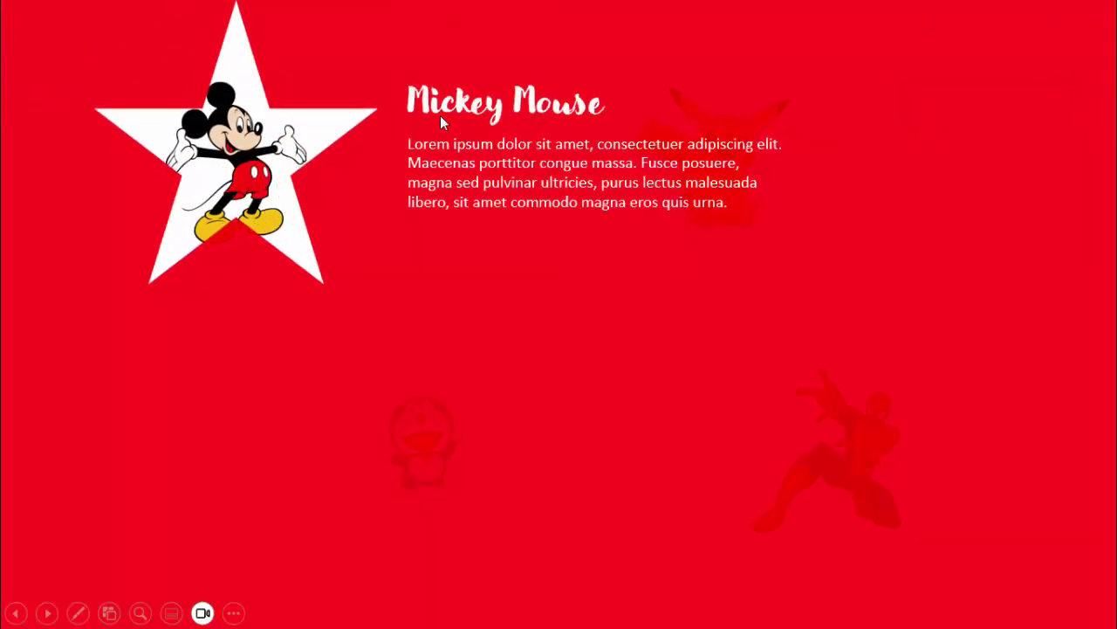
left_click(705, 324)
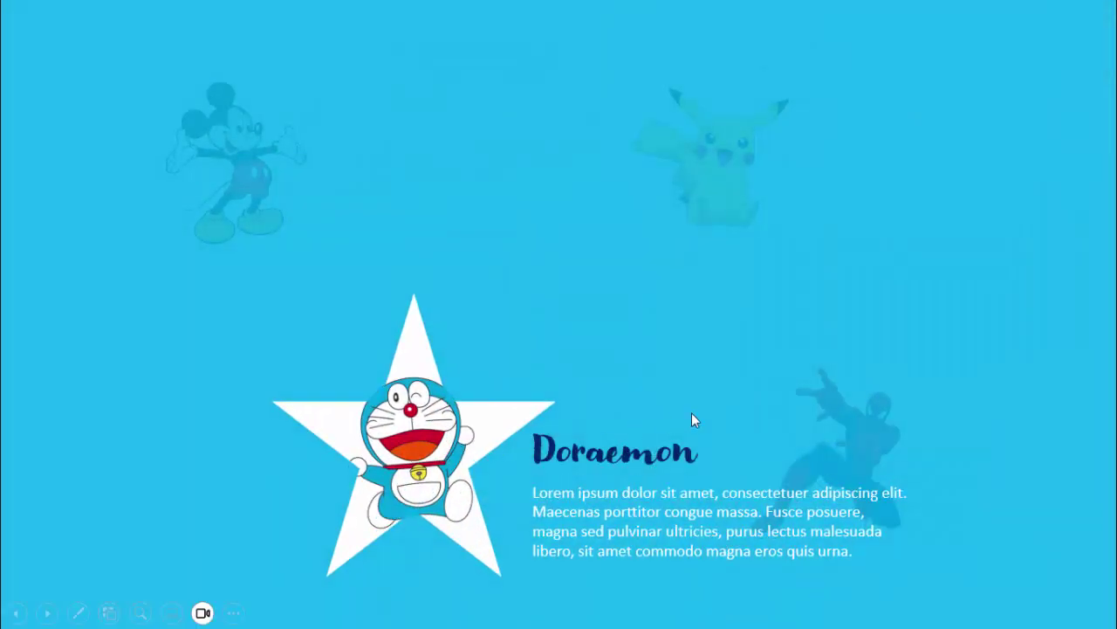
left_click(692, 420)
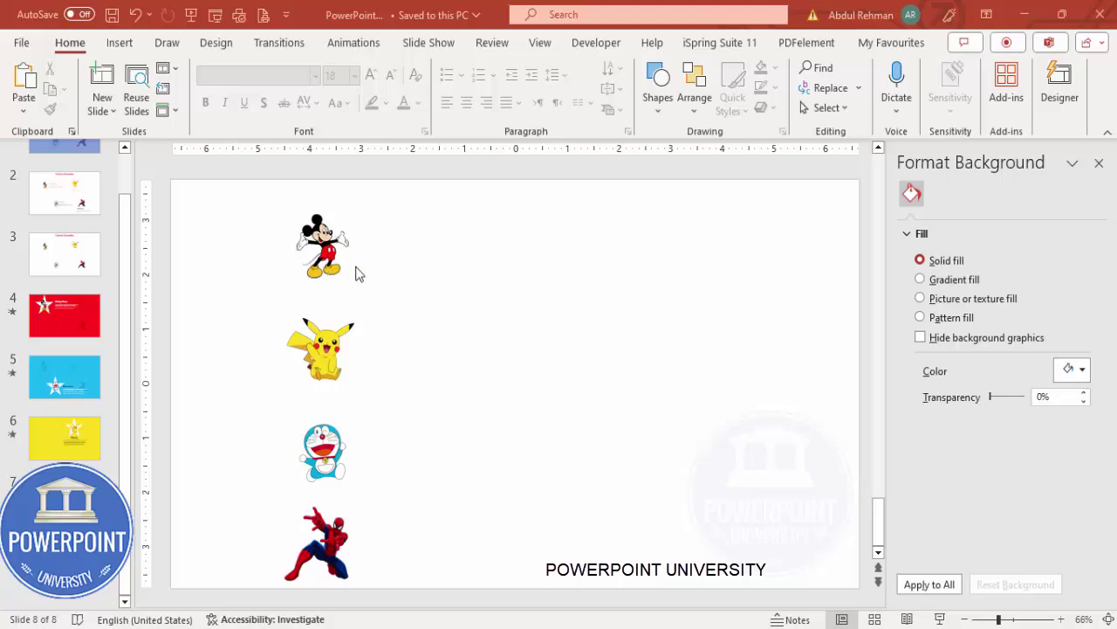
Spread the four character pictures across the slide: Mickey Mouse upper left, Pikachu upper right, Doraemon lower left, Spider-Man lower right.
left_click(324, 250)
left_click_drag(323, 251, 331, 274)
left_click_drag(331, 393, 524, 546)
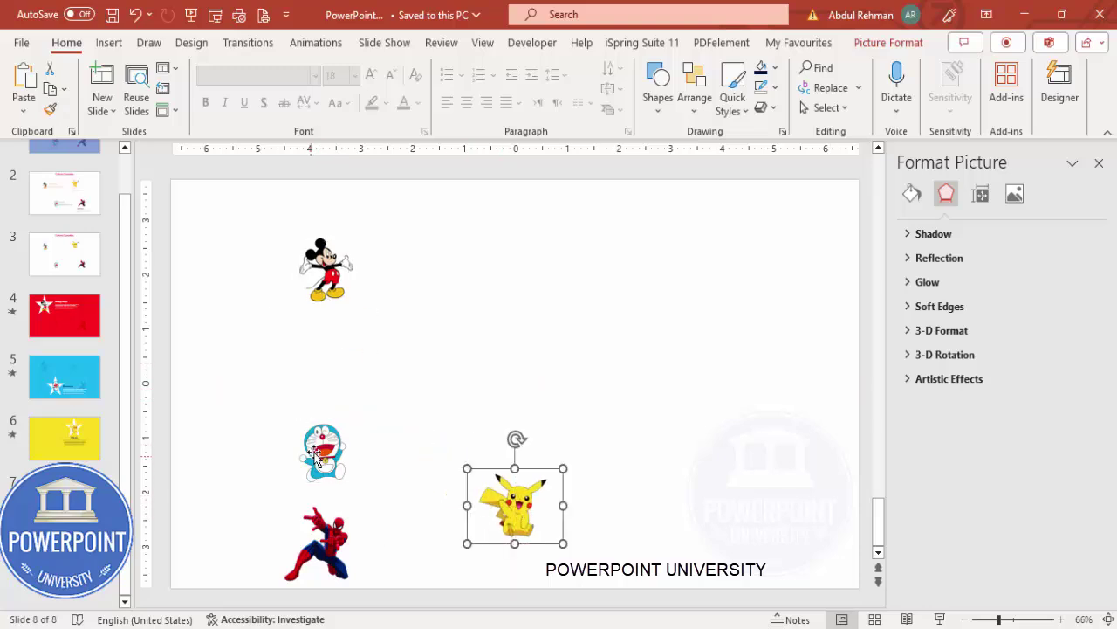
left_click_drag(323, 449, 409, 483)
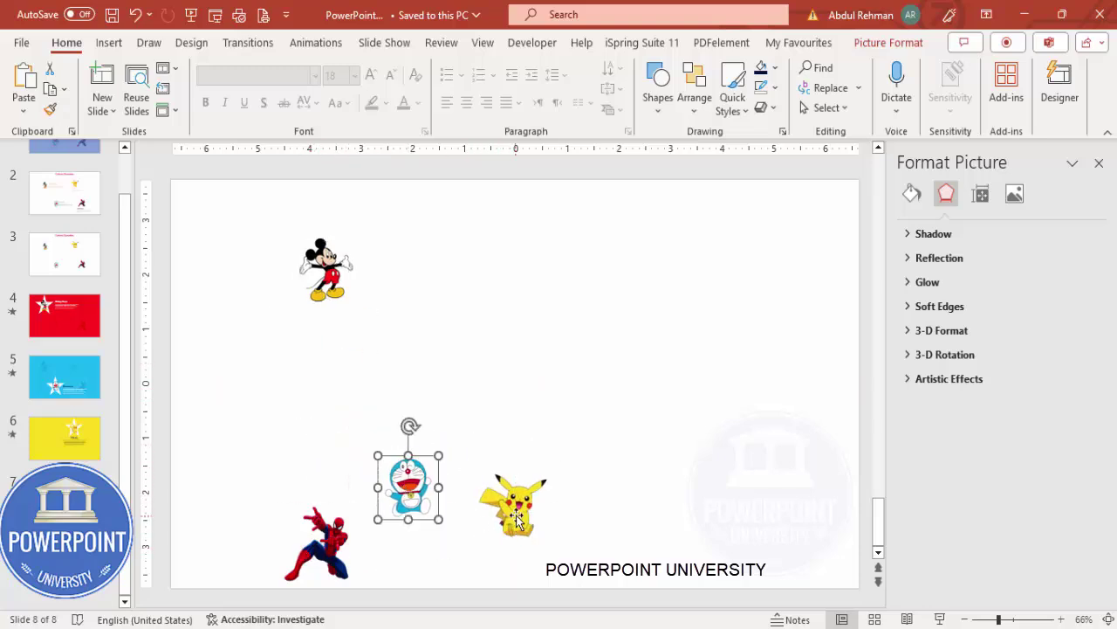
left_click_drag(515, 516, 633, 302)
left_click_drag(351, 522, 654, 482)
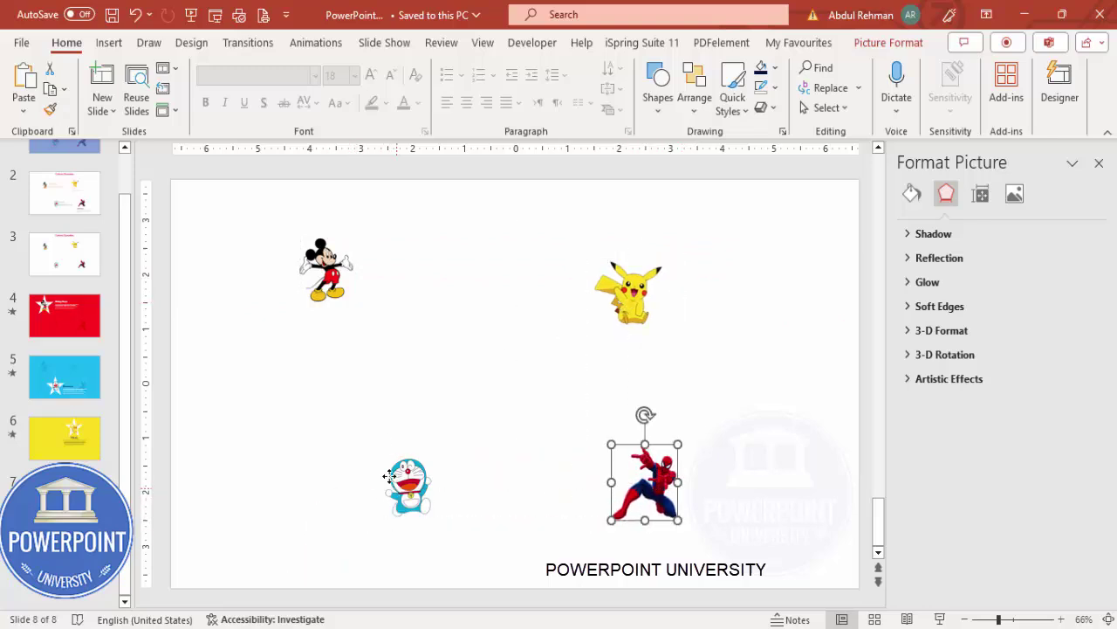
left_click_drag(397, 494, 377, 475)
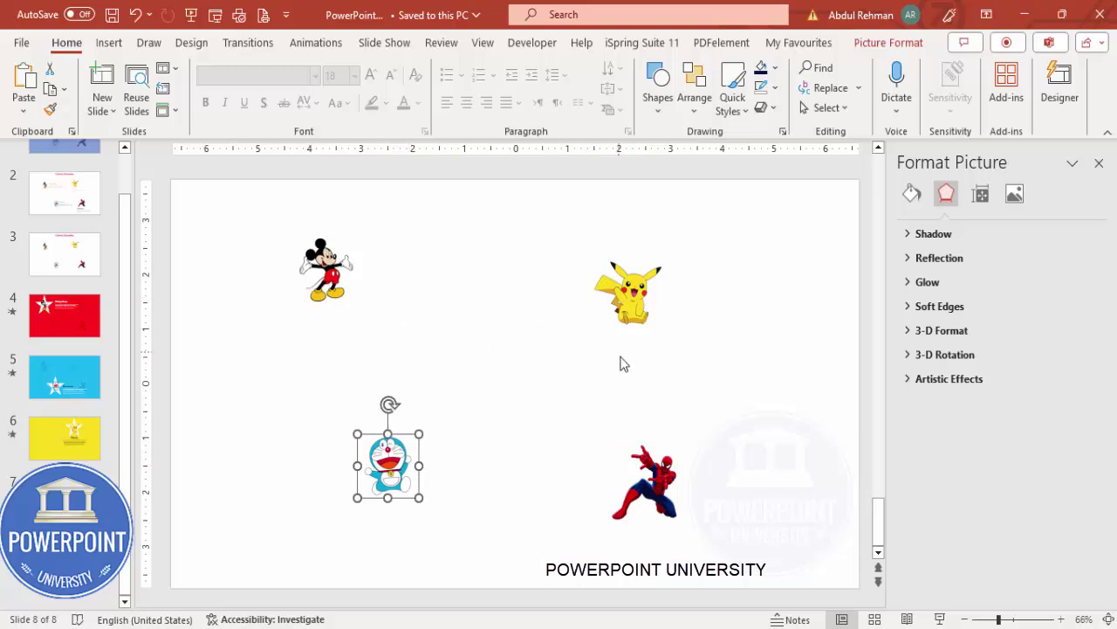
left_click(428, 289)
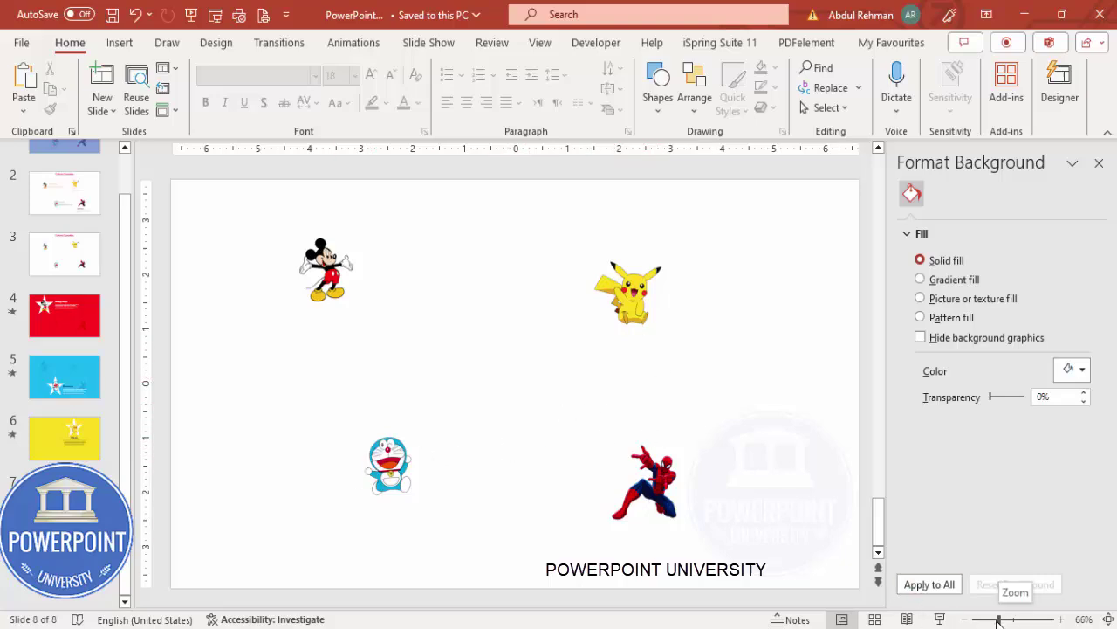
Draw a circle about 31.38" in diameter that covers the whole slide and extends well beyond its edges.
left_click_drag(1000, 622, 977, 620)
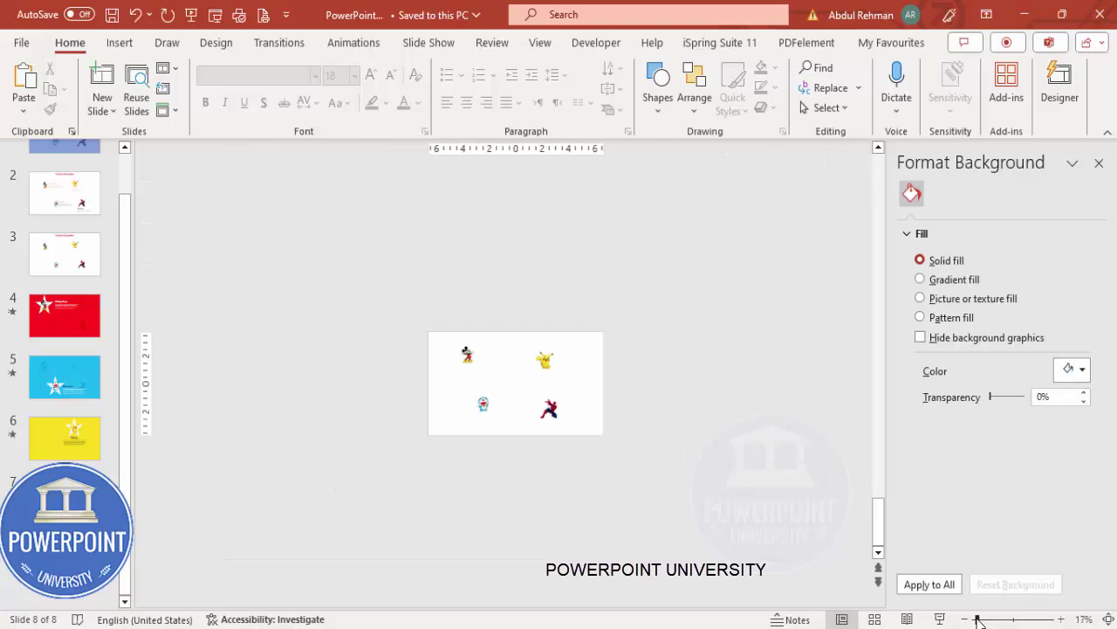
left_click(149, 43)
left_click(119, 43)
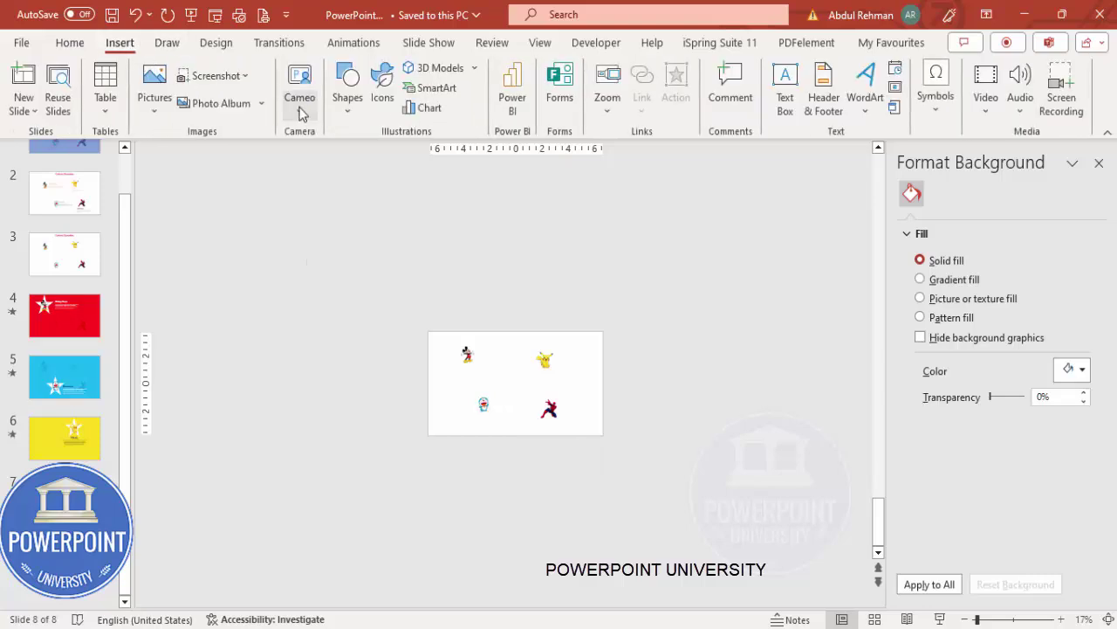
left_click(346, 105)
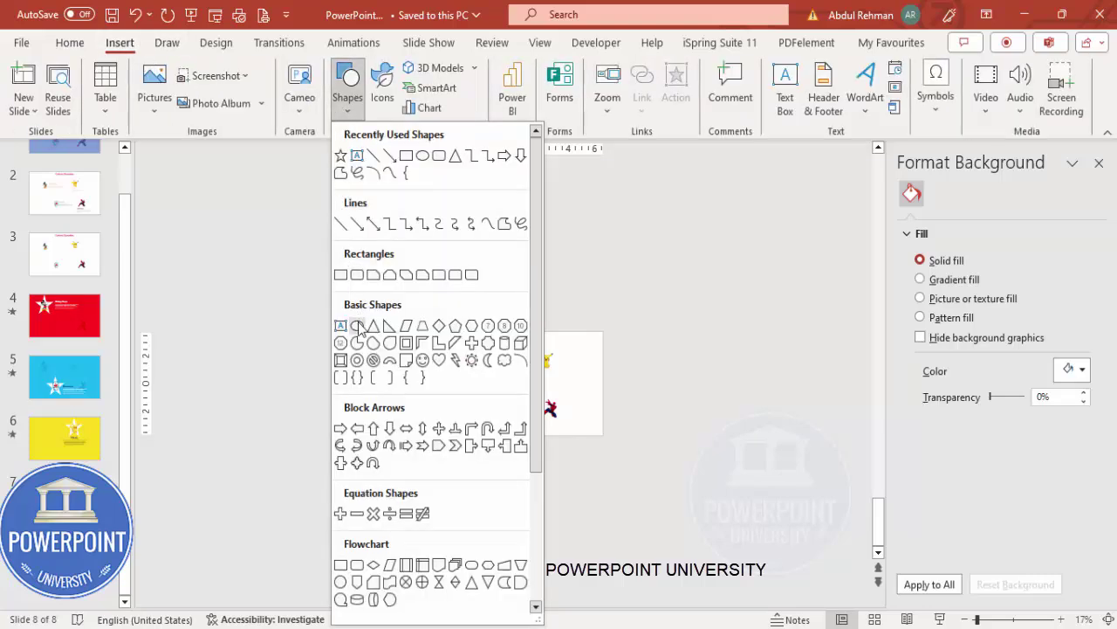
left_click(357, 325)
left_click_drag(322, 211, 735, 604)
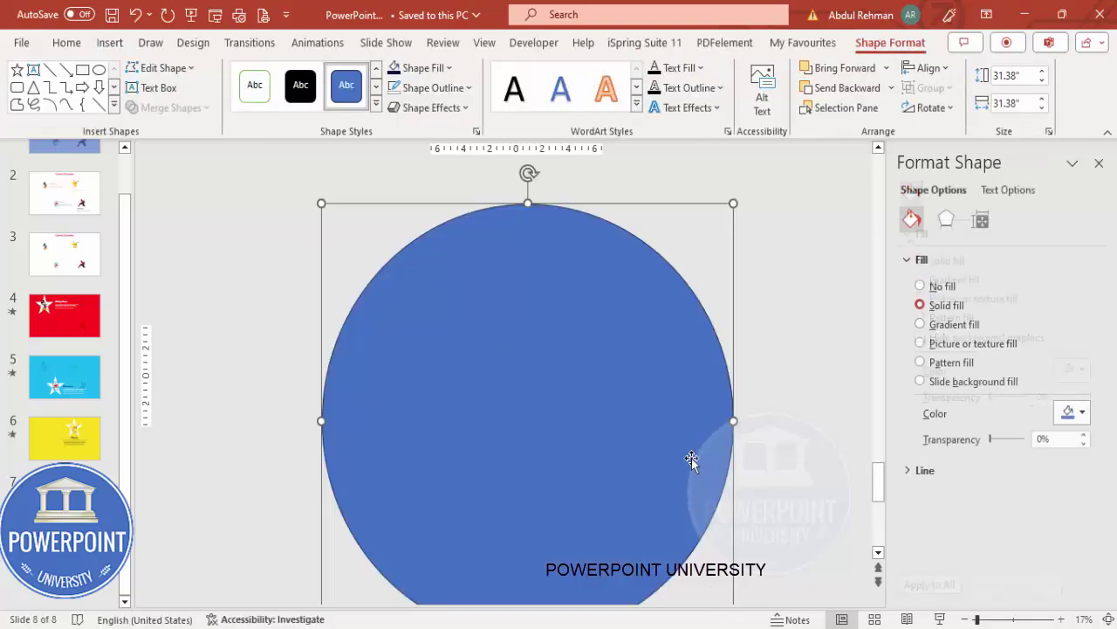
Give the large circle no outline and 30% fill transparency, and reposition it so it is roughly centred over the slide.
left_click(446, 88)
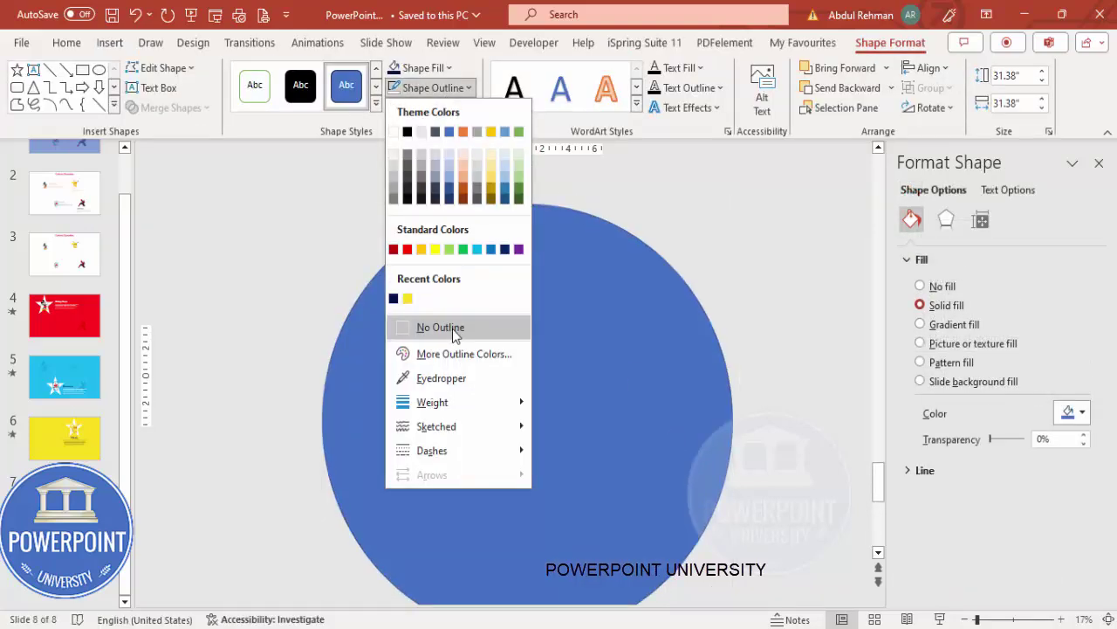
left_click(452, 328)
double_click(1046, 439)
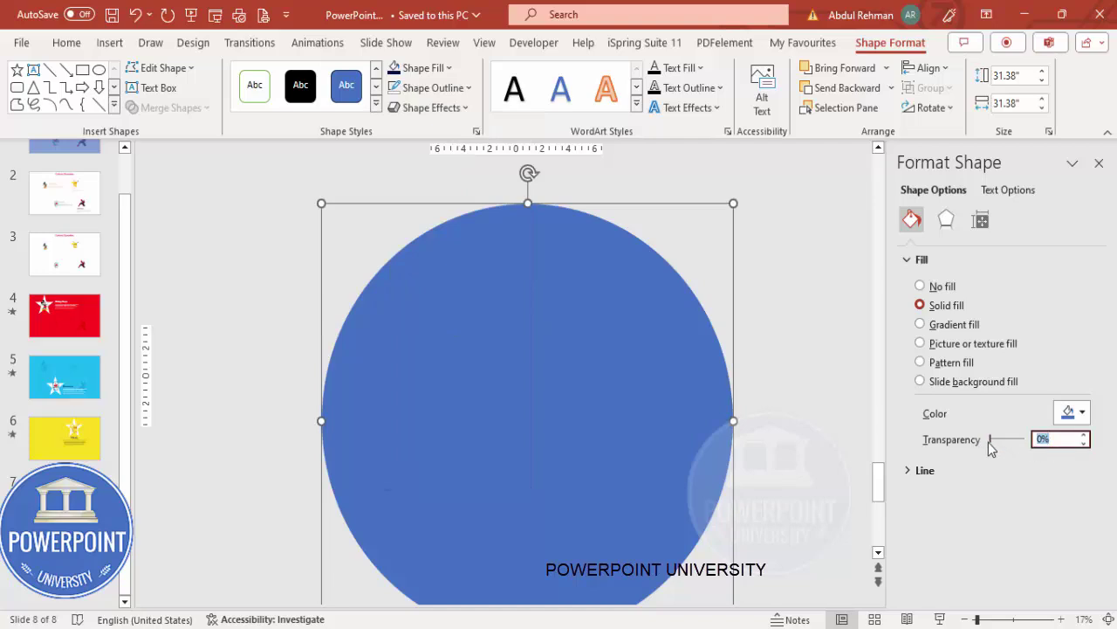
type("30")
key("Return")
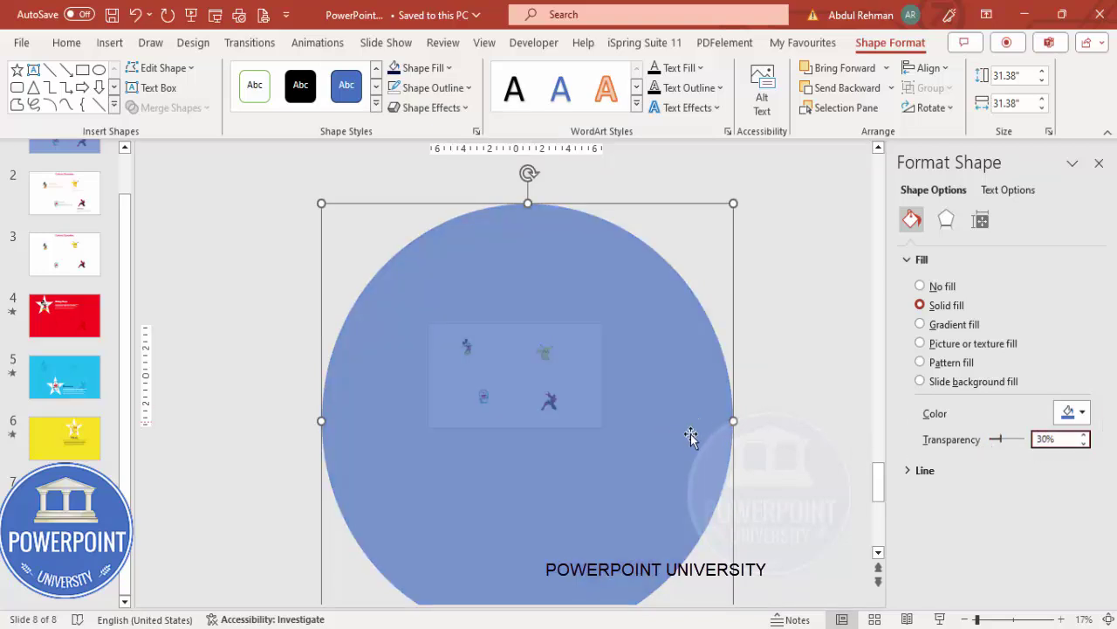
left_click_drag(658, 451, 622, 395)
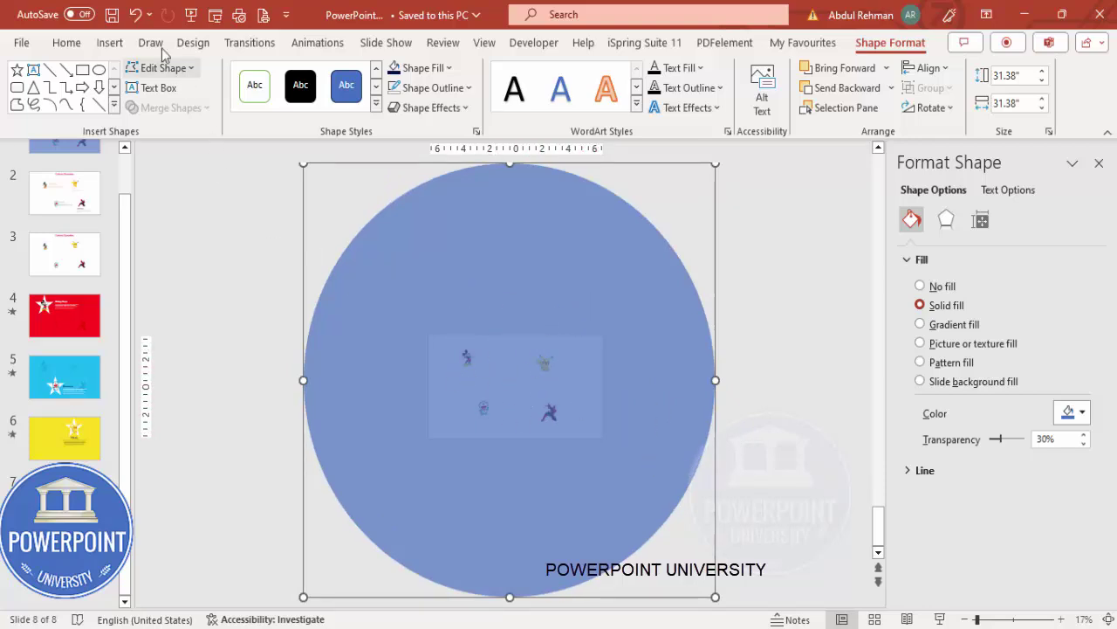
Add a five-pointed star about 2.29" wide and high at the circle's centre, with no outline.
left_click(109, 43)
left_click(348, 96)
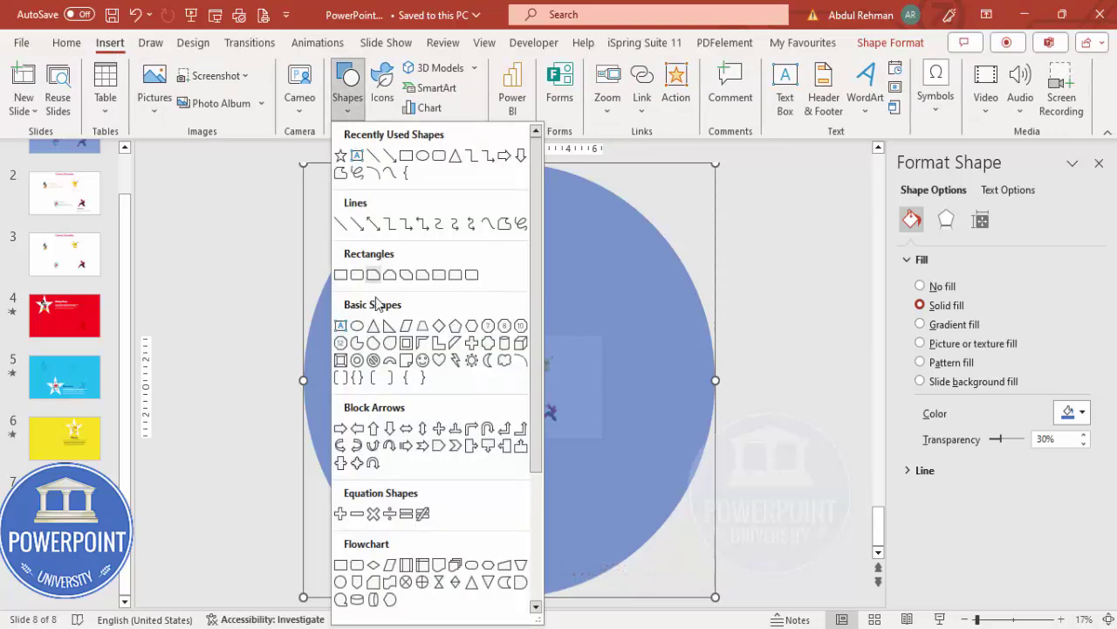
scroll(390, 506, "down", 3)
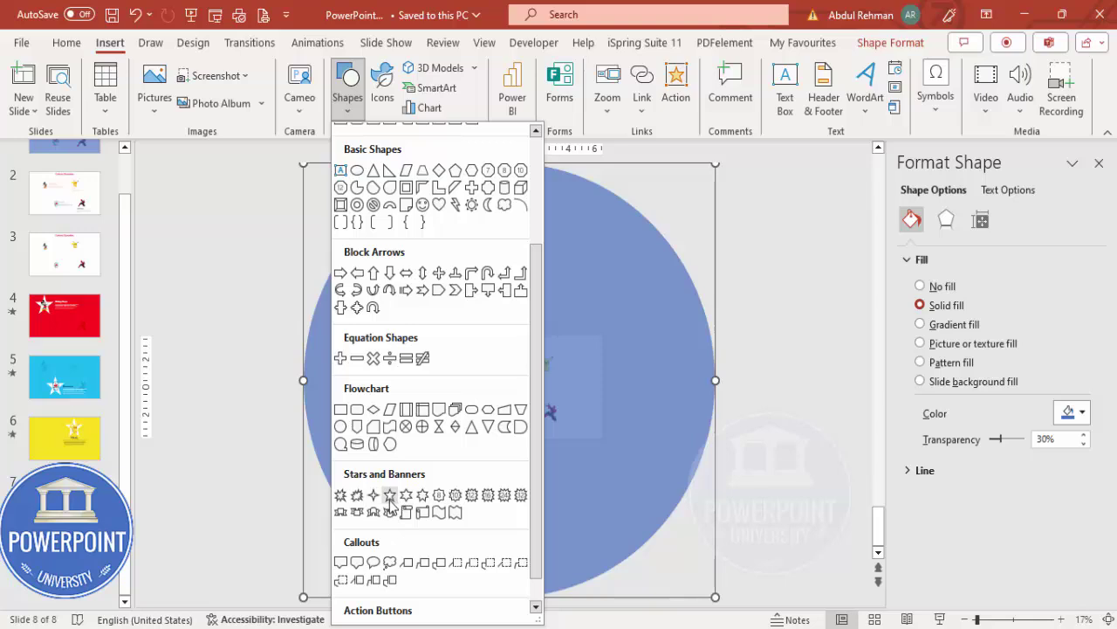
left_click(389, 496)
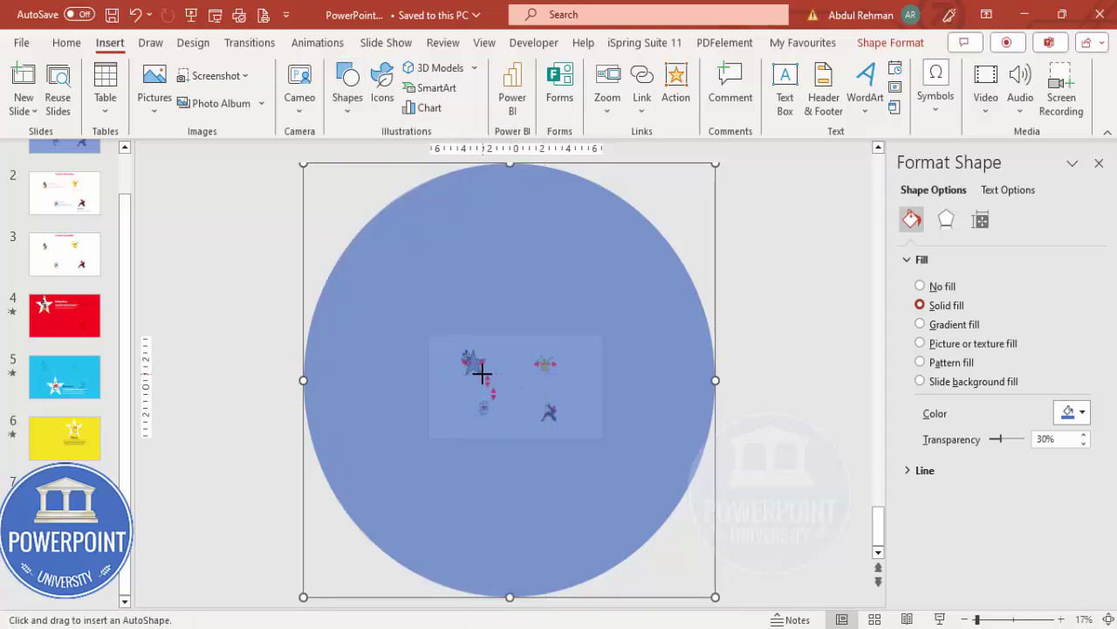
left_click_drag(489, 376, 510, 382)
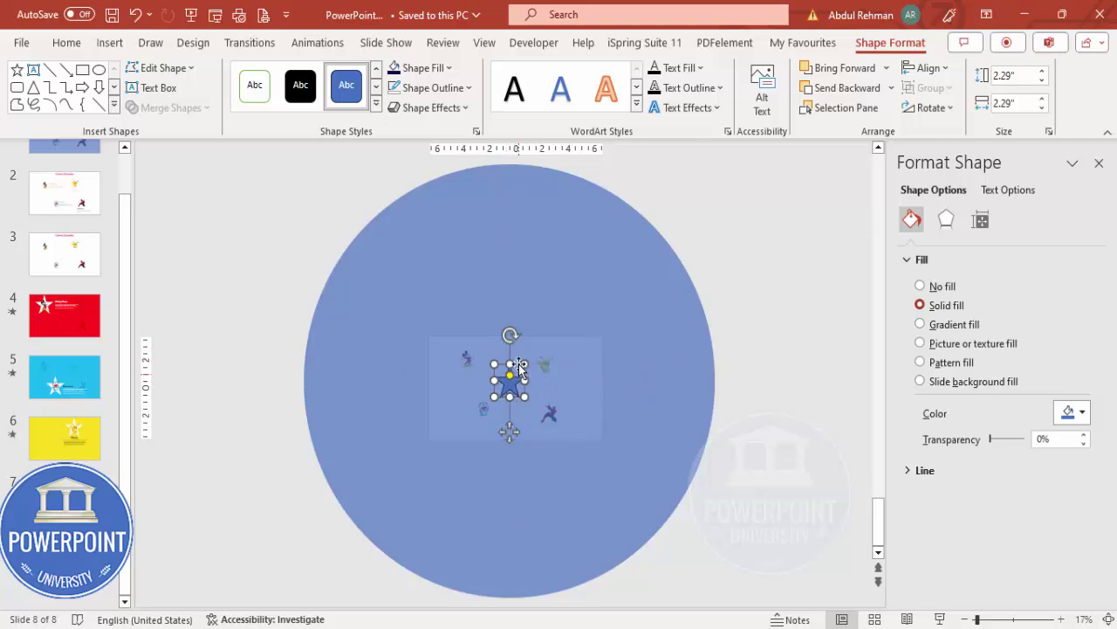
left_click(437, 87)
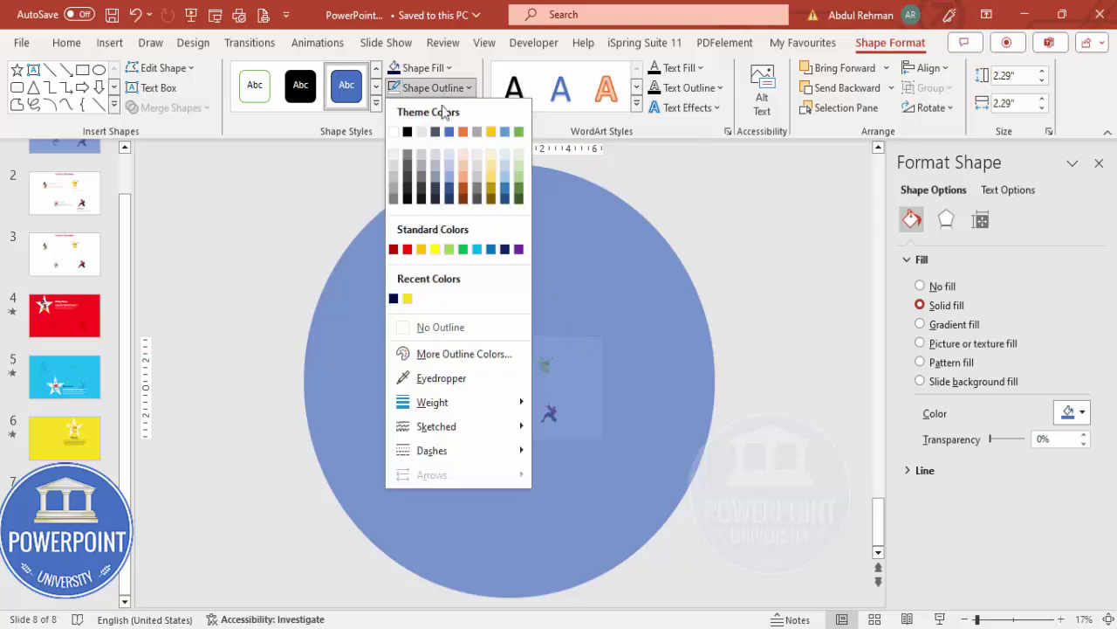
left_click(439, 332)
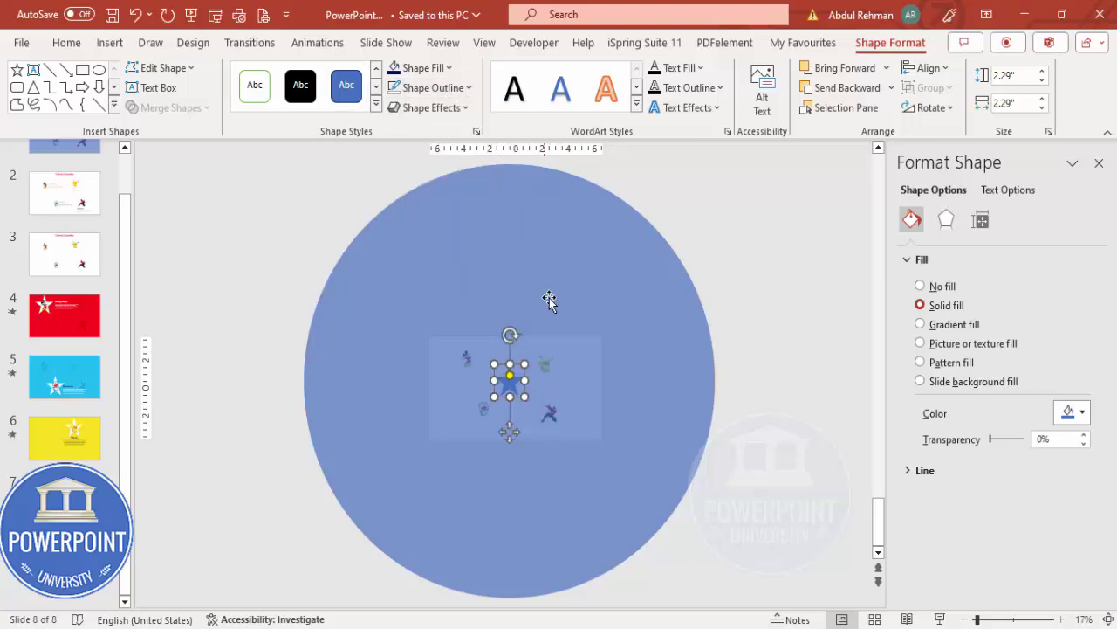
Subtract the star from the large circle and move the resulting shape so the star cut-out frames Mickey Mouse.
left_click(585, 243)
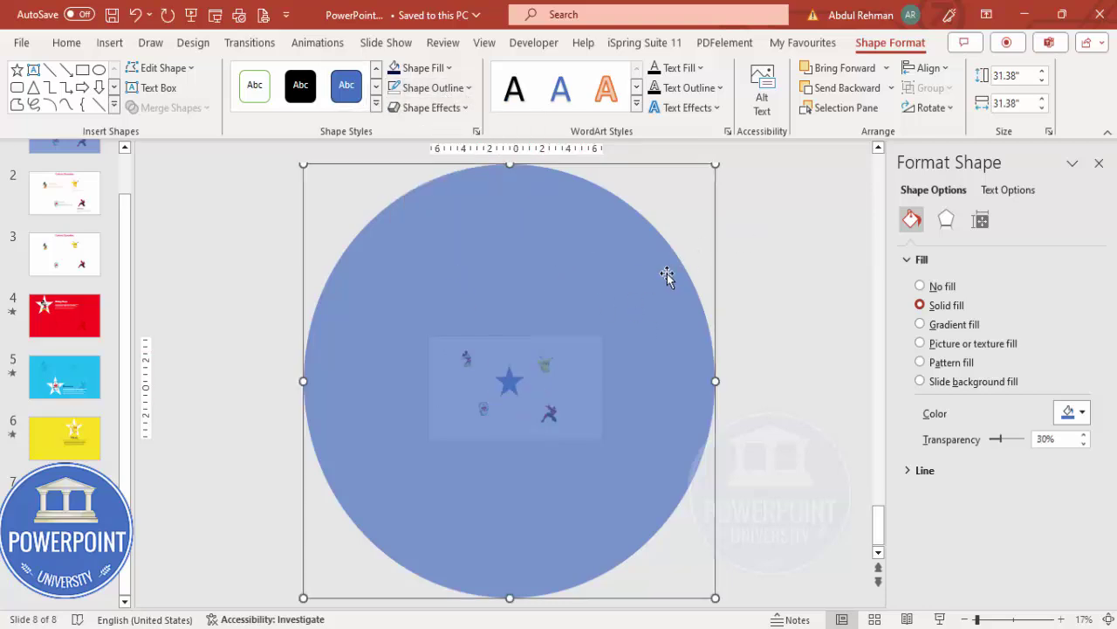
left_click(509, 384, "shift")
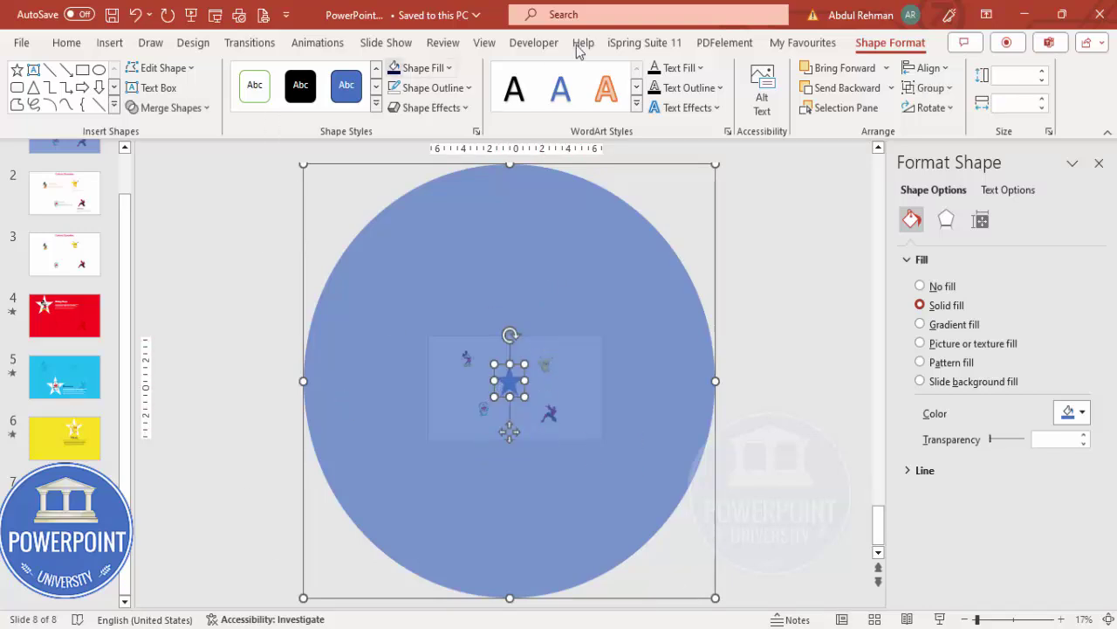
left_click(171, 107)
left_click(174, 228)
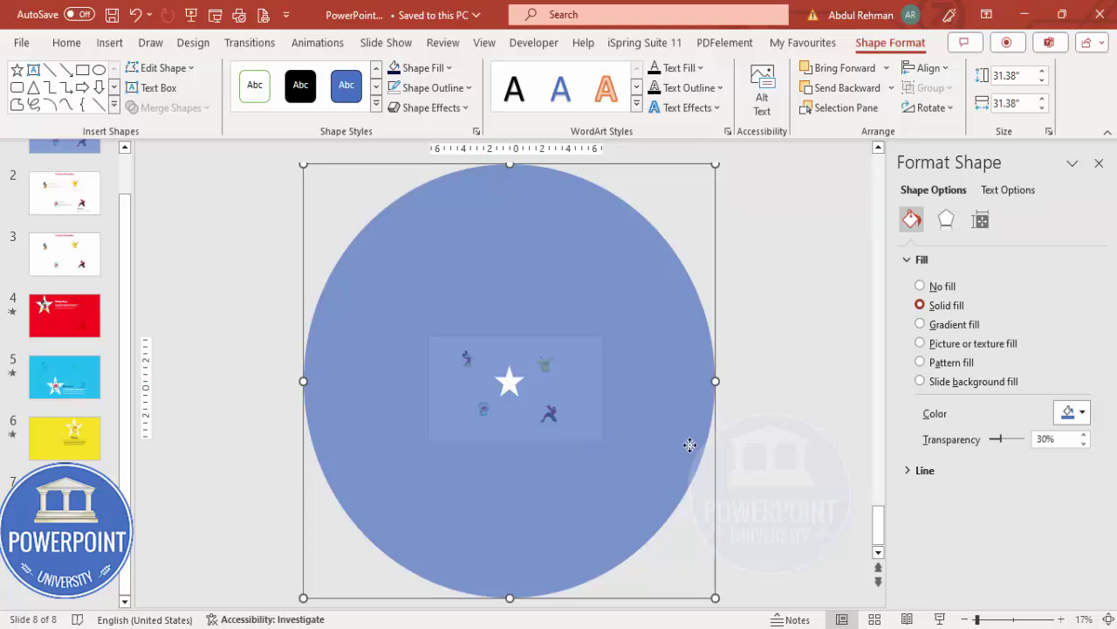
left_click_drag(690, 445, 619, 432)
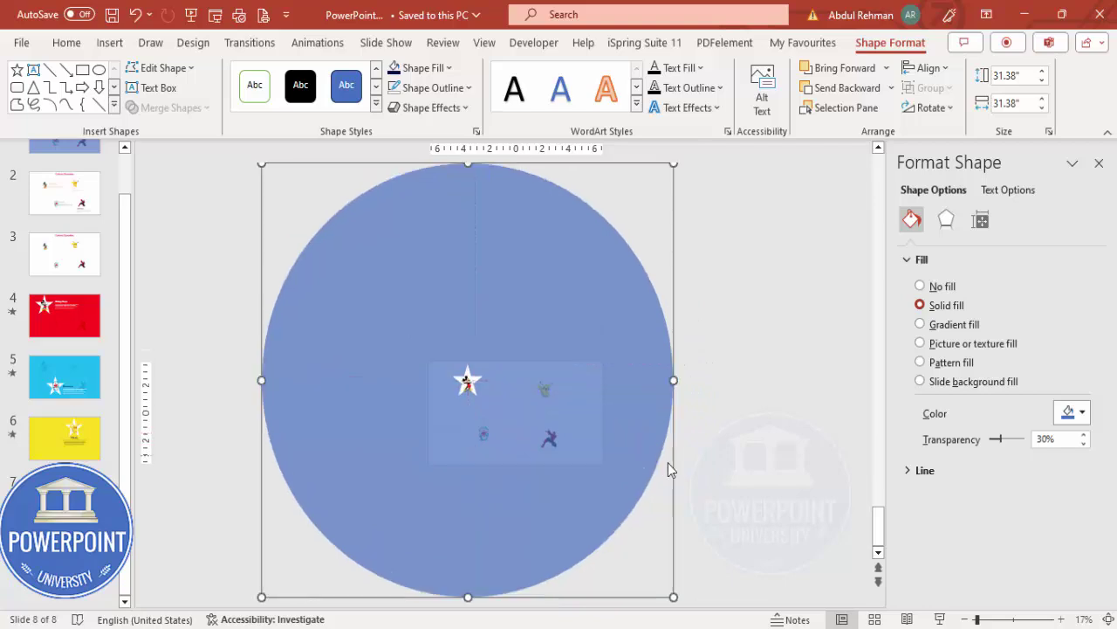
Fill the cut-out circle with standard red and set its transparency to 10%.
left_click(1070, 418)
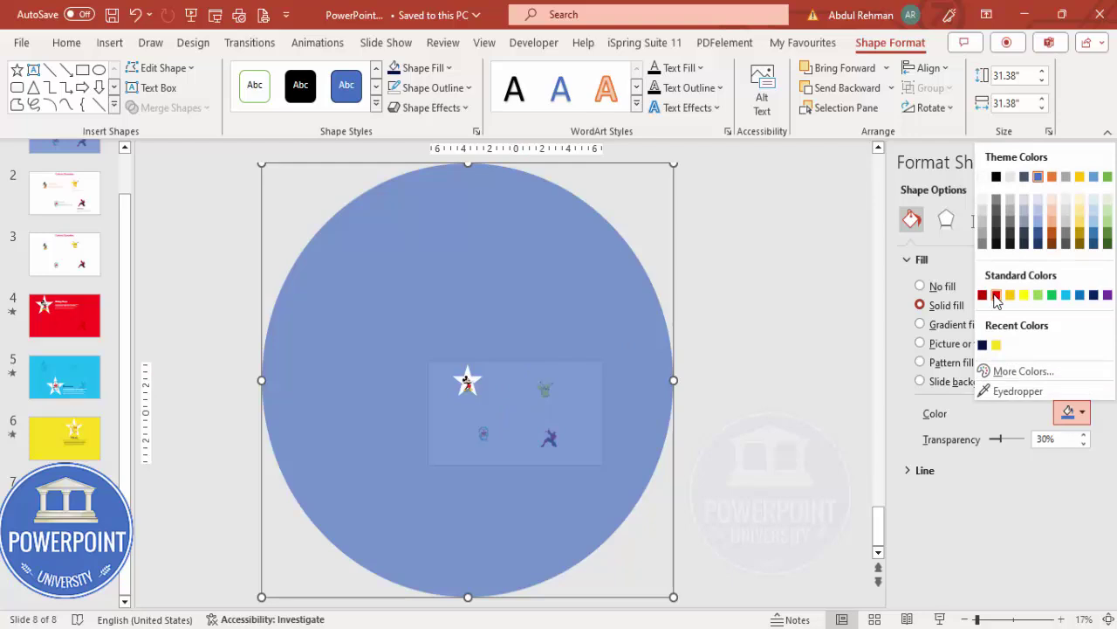
left_click(996, 295)
left_click(1042, 440)
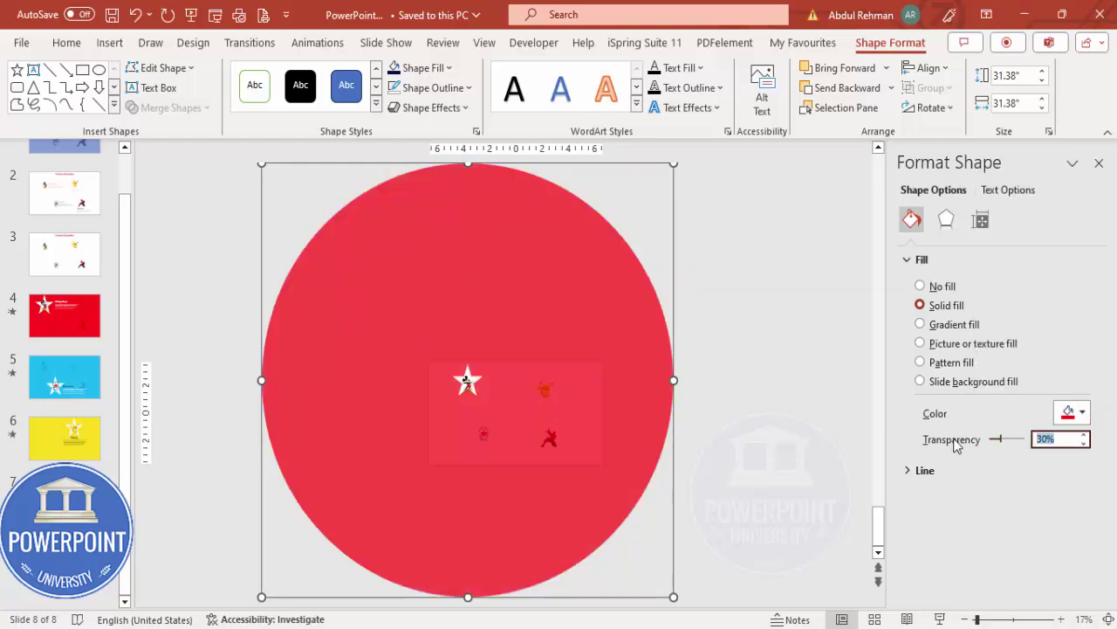
type("10")
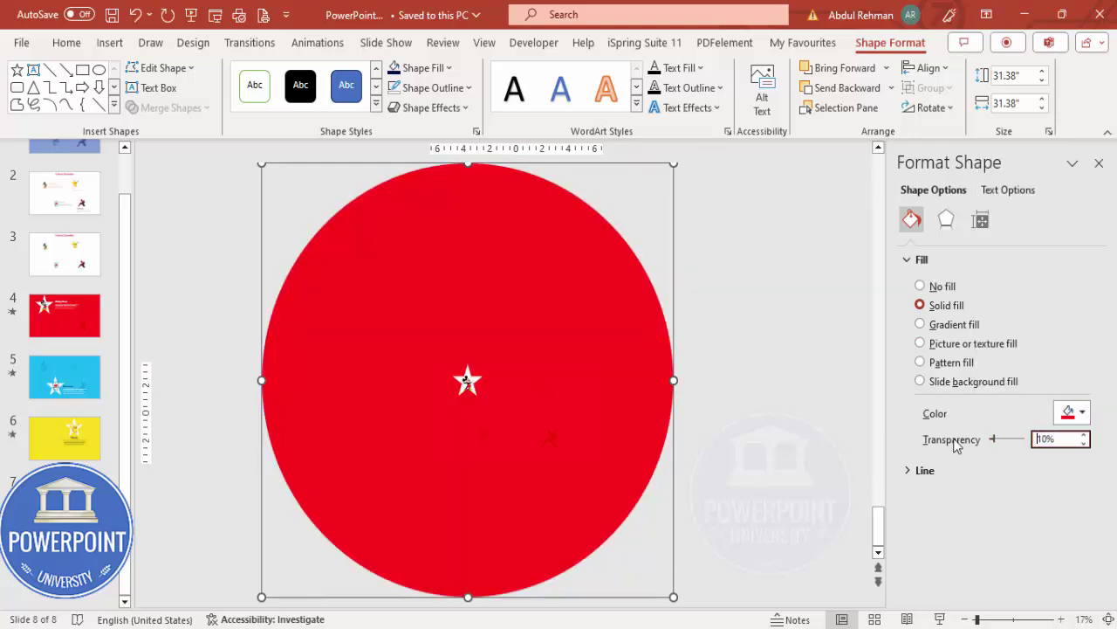
left_click(796, 502)
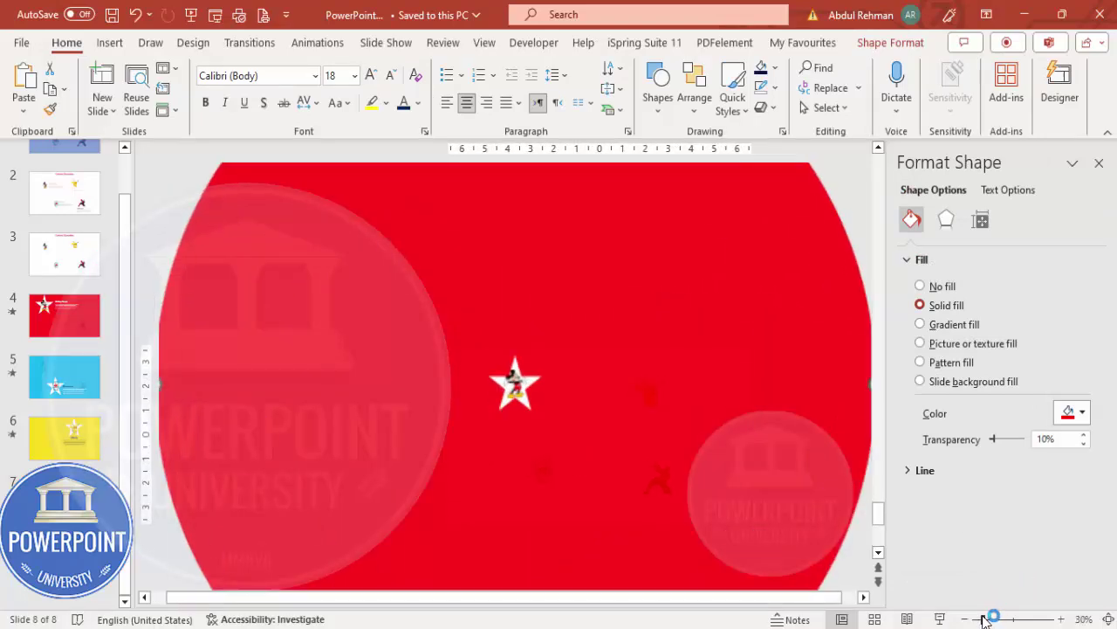
Add a text box reading "Mickey Mouse" just right of the star cut-out.
left_click_drag(987, 618, 998, 617)
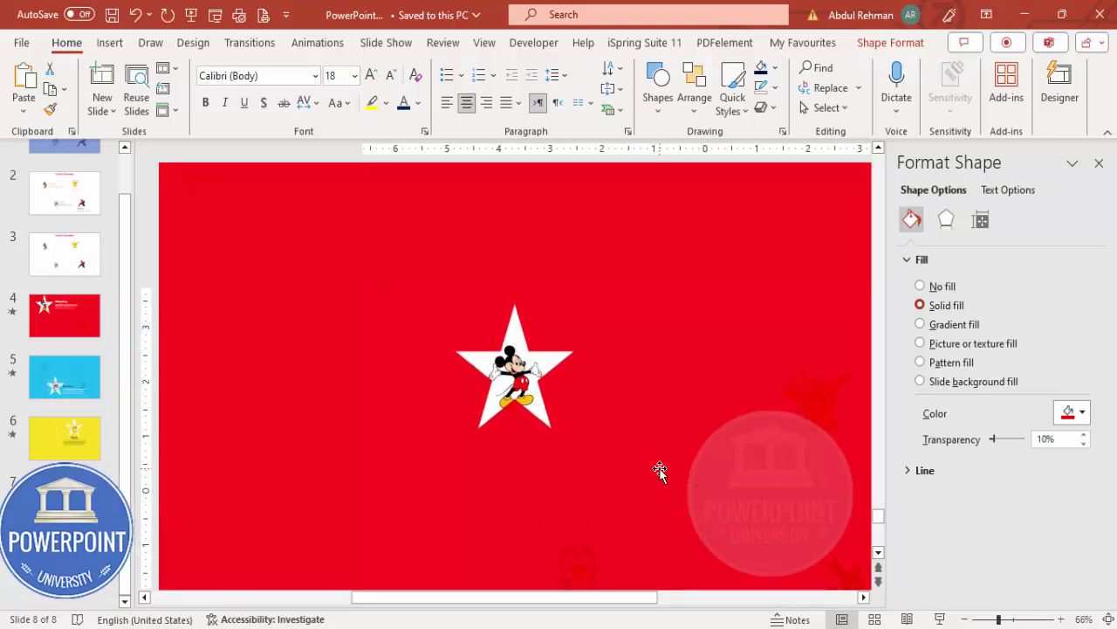
left_click(110, 42)
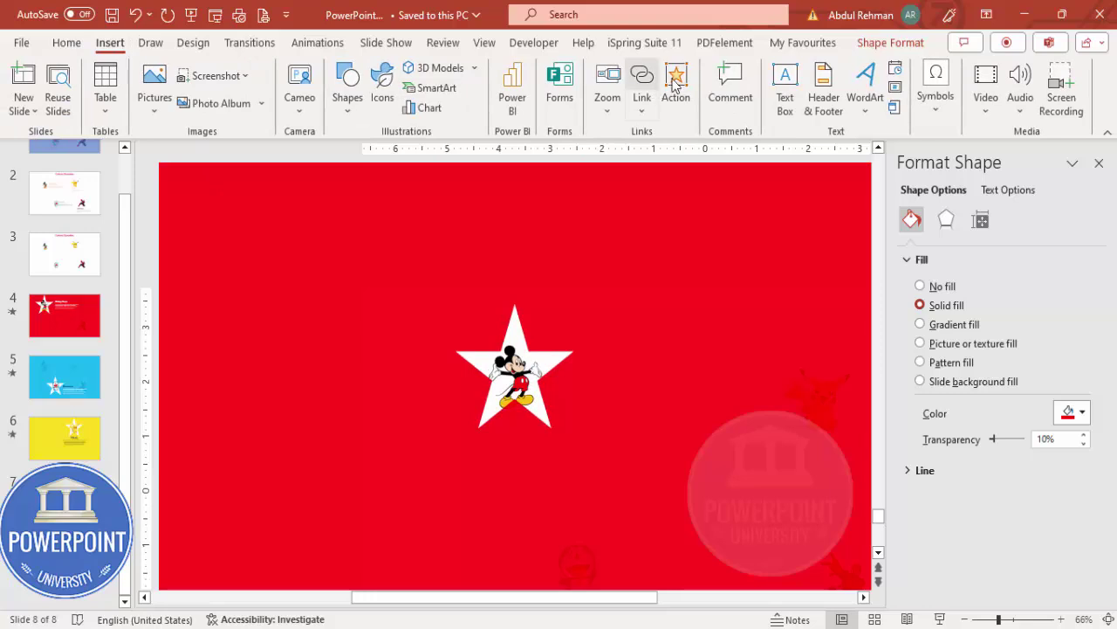
left_click(784, 79)
left_click_drag(577, 323, 691, 344)
type("Mic")
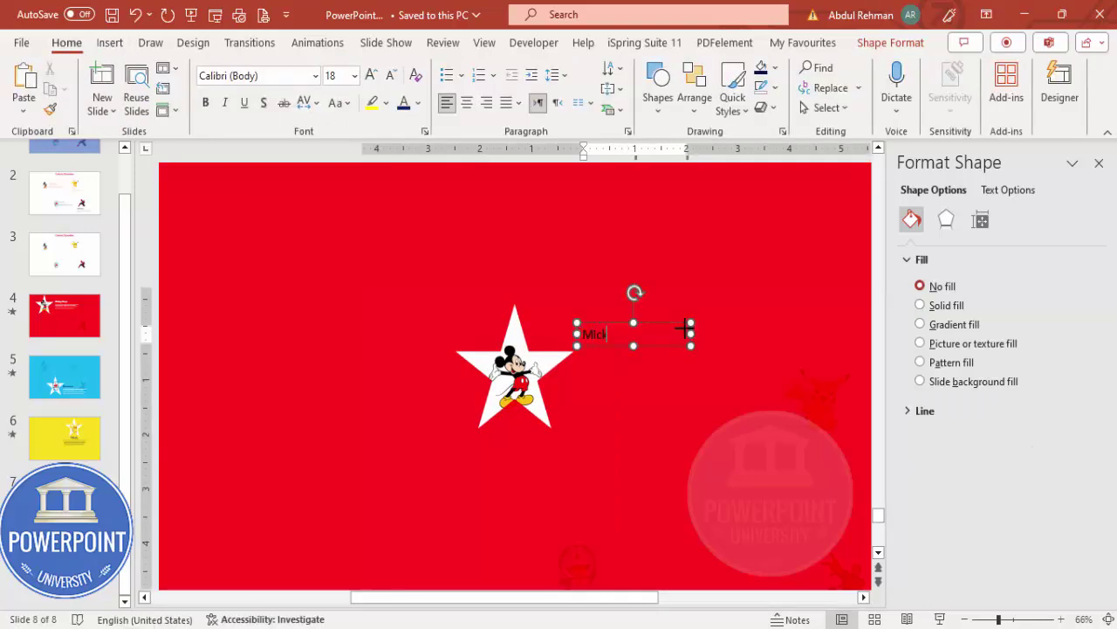
type("key Mouse")
Format the Mickey Mouse title in white Modern Love at 24 pt and widen its box to one line beside the star.
left_click(649, 328)
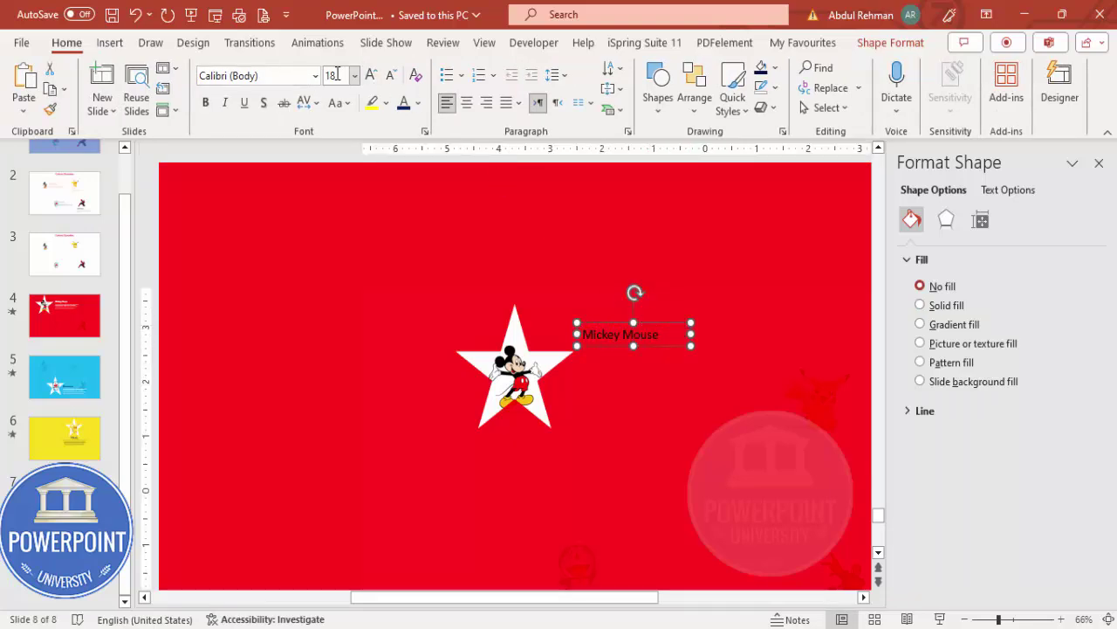
left_click(315, 76)
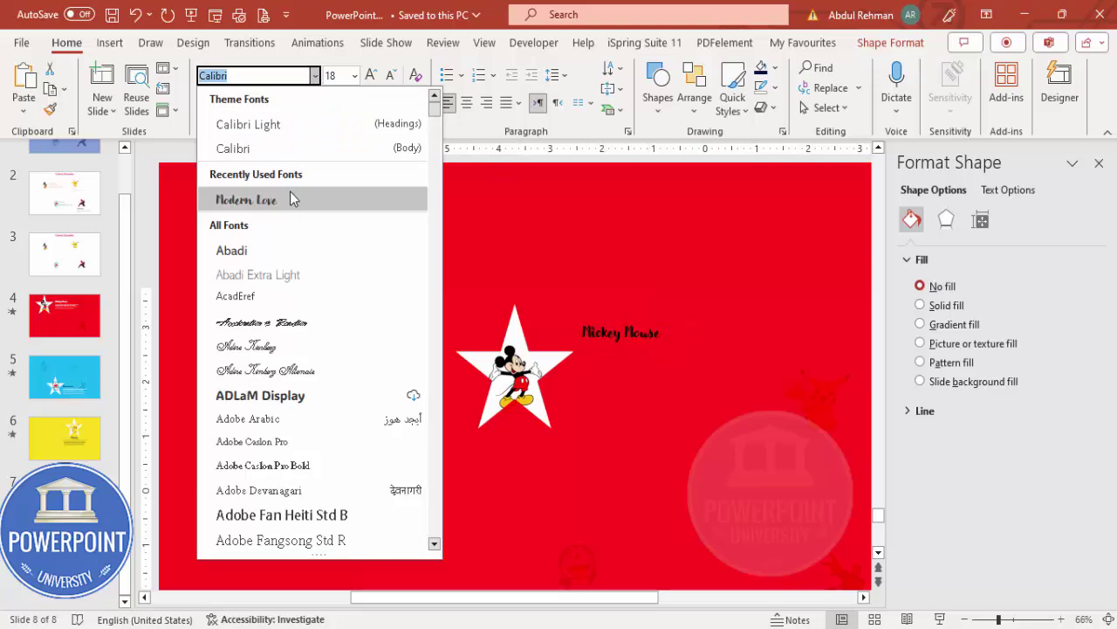
left_click(303, 200)
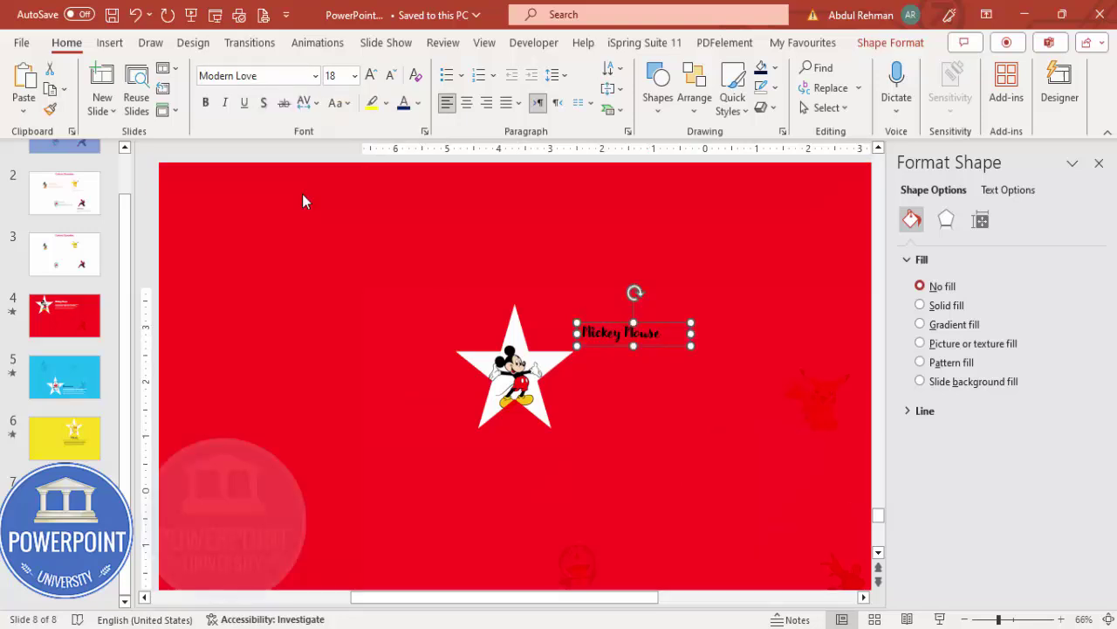
left_click(418, 103)
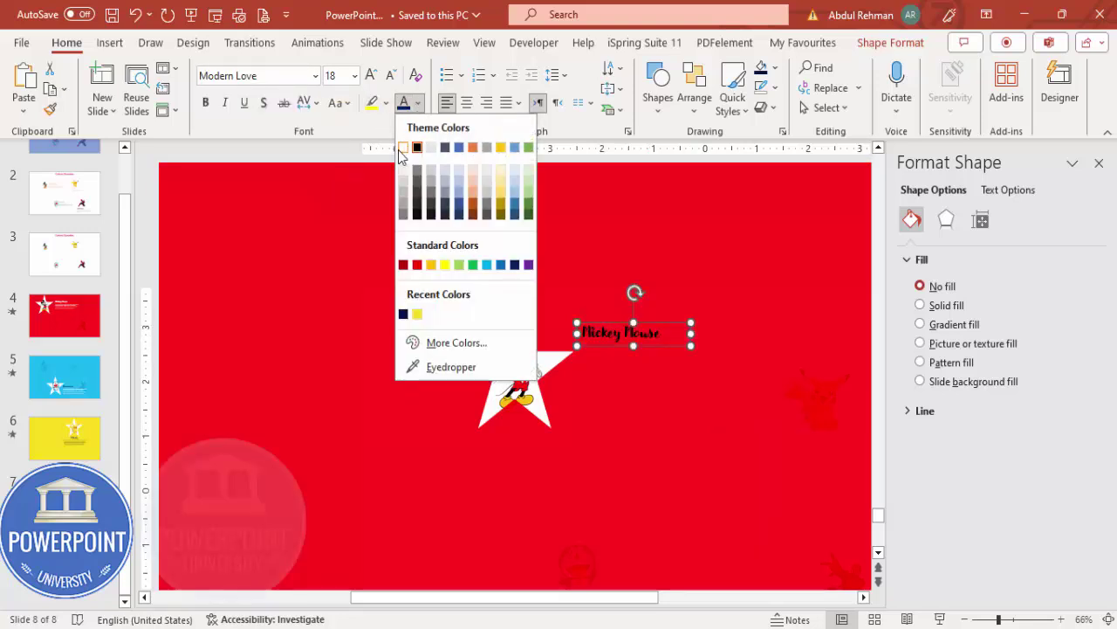
left_click(407, 154)
left_click(370, 75)
left_click(371, 76)
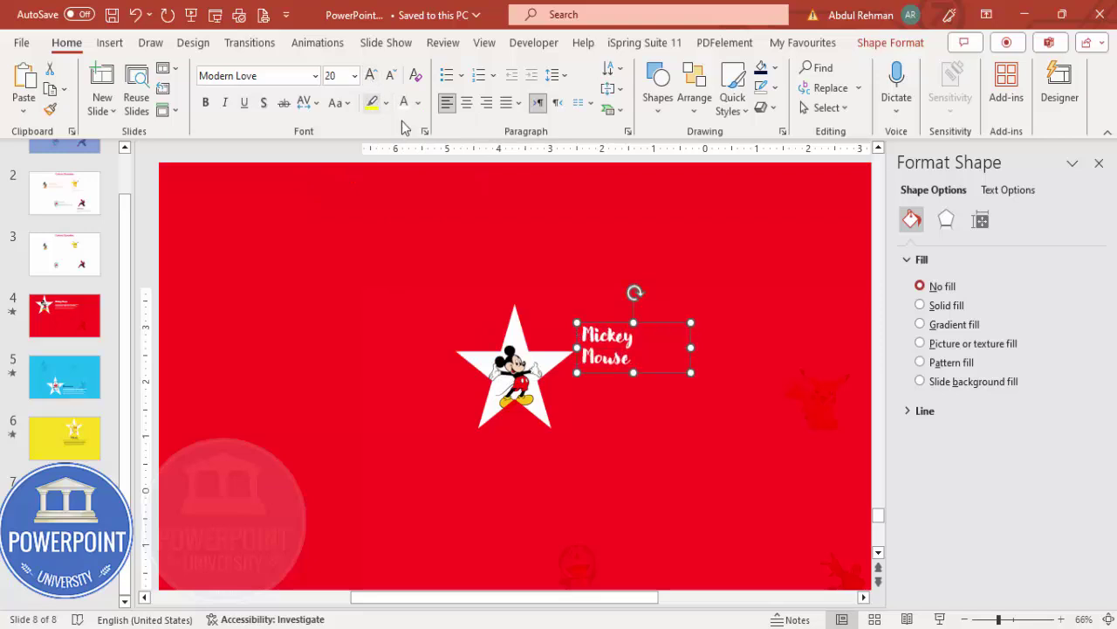
mouse_move(690, 349)
left_mouse_down()
mouse_move(724, 349)
mouse_move(677, 336)
left_mouse_up()
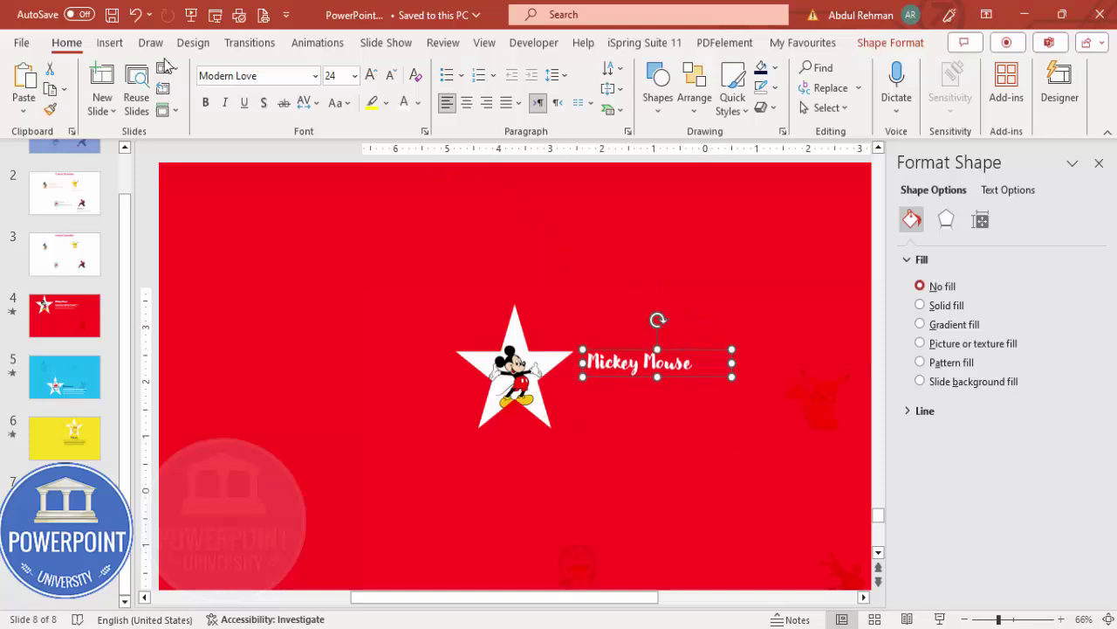
Add a text box below the Mickey Mouse title and fill it with placeholder text using =lorem().
left_click(110, 43)
left_click(785, 87)
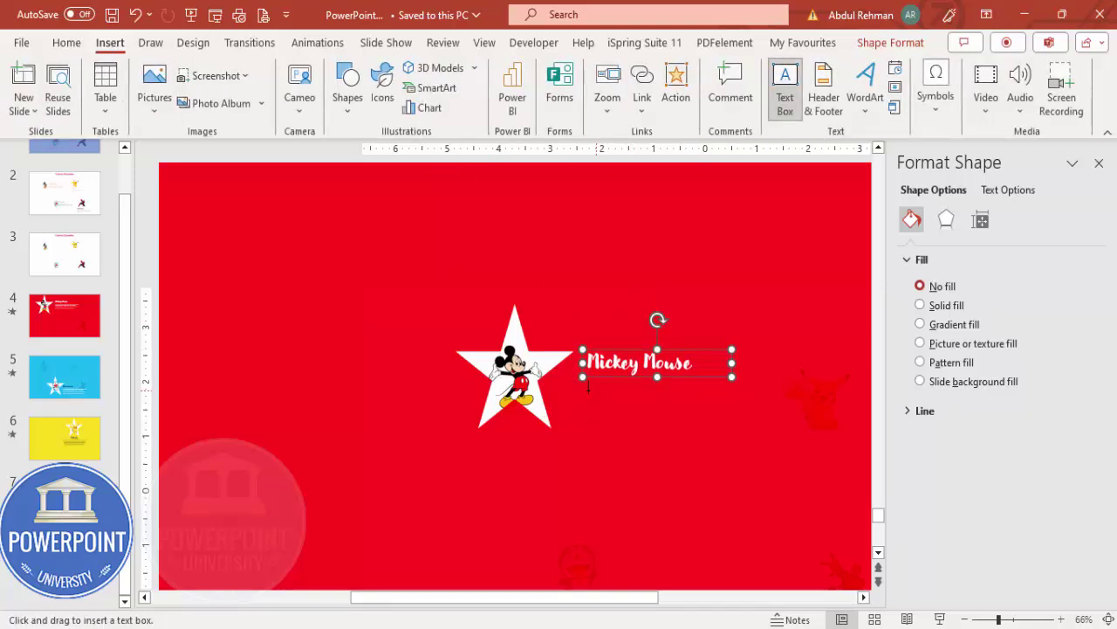
left_click_drag(583, 389, 791, 490)
type("=lor")
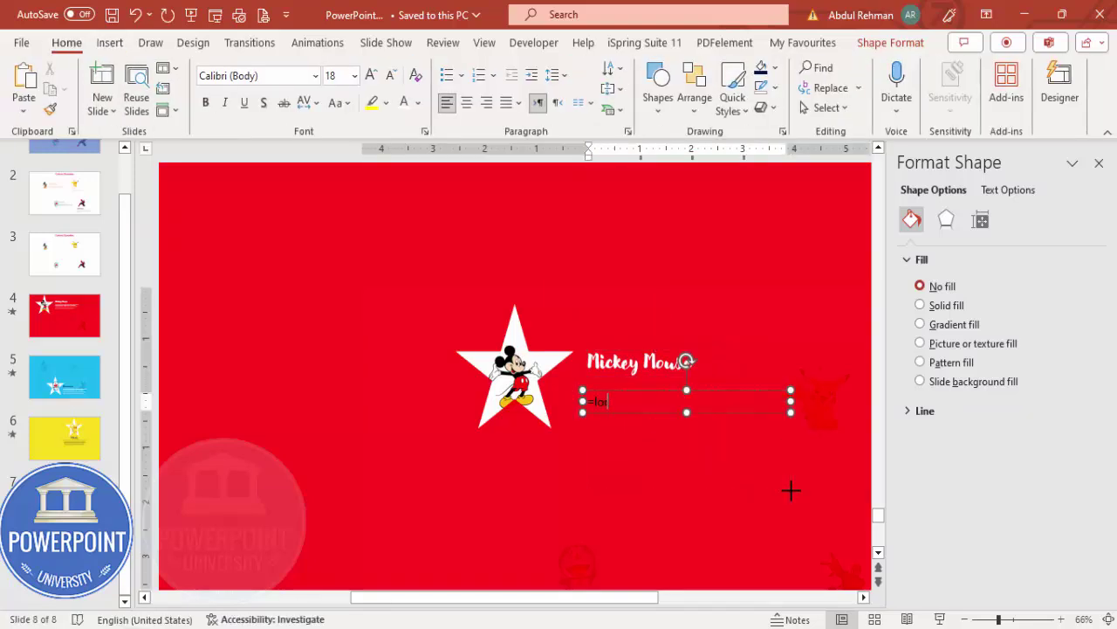
type("em()")
key("Return")
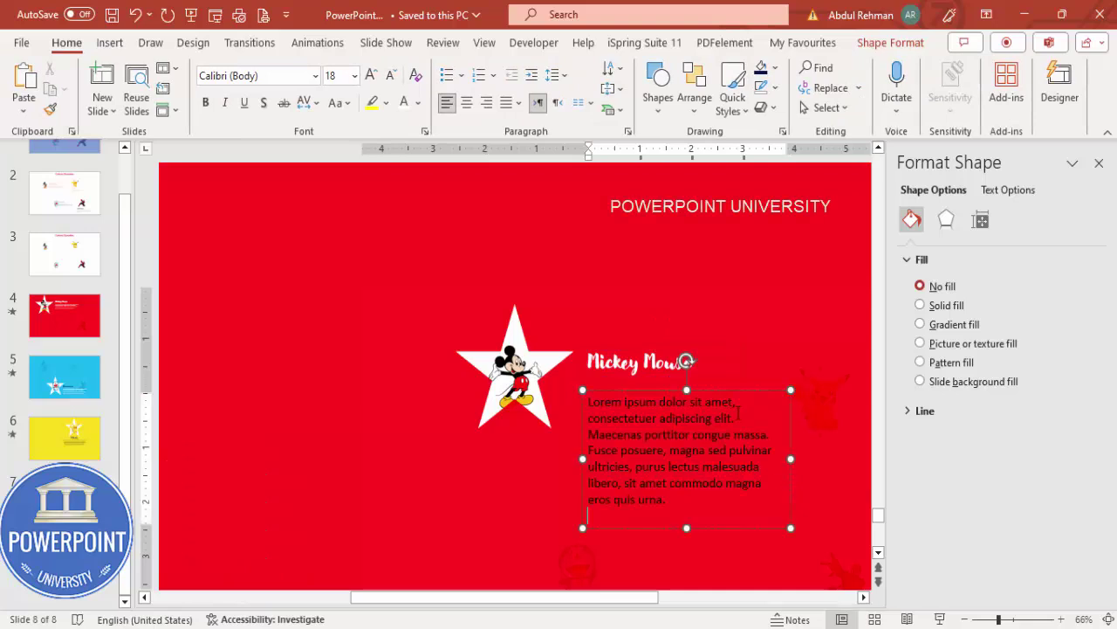
Make the placeholder paragraph white at 12 pt and move it up directly beneath the Mickey Mouse title.
left_click(666, 393)
left_click(404, 103)
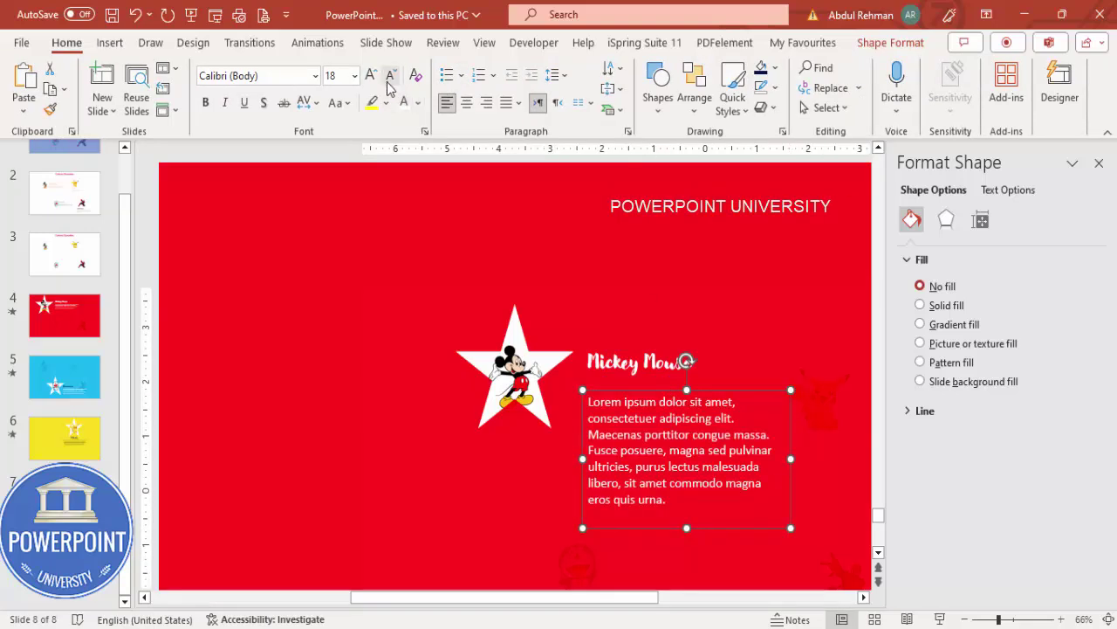
left_click(393, 76)
left_click(393, 77)
left_click(393, 77)
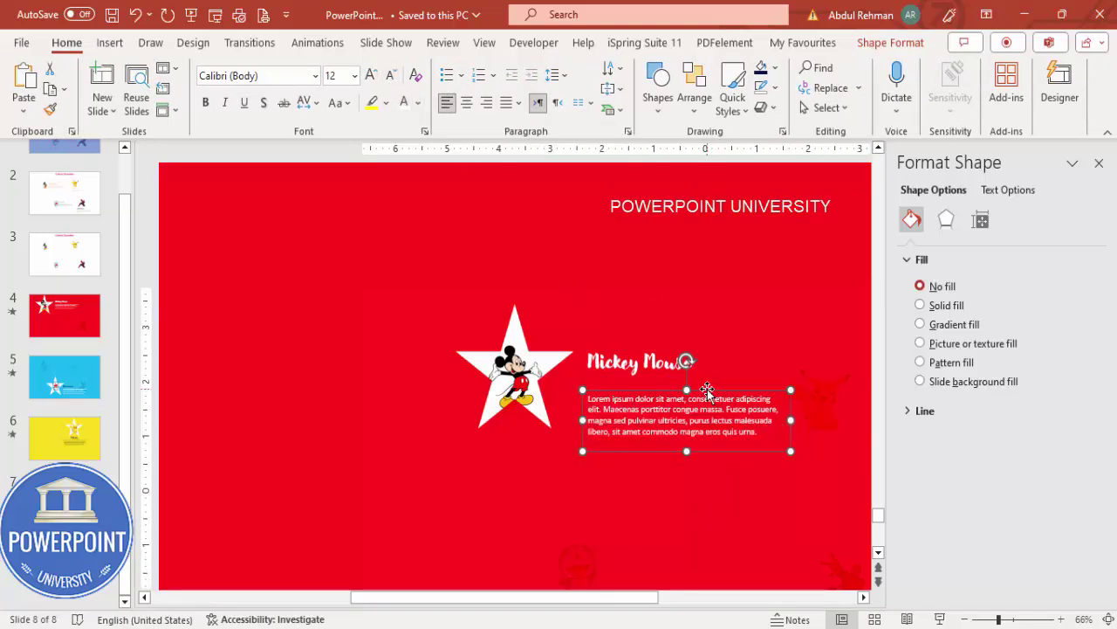
left_click_drag(707, 391, 707, 372)
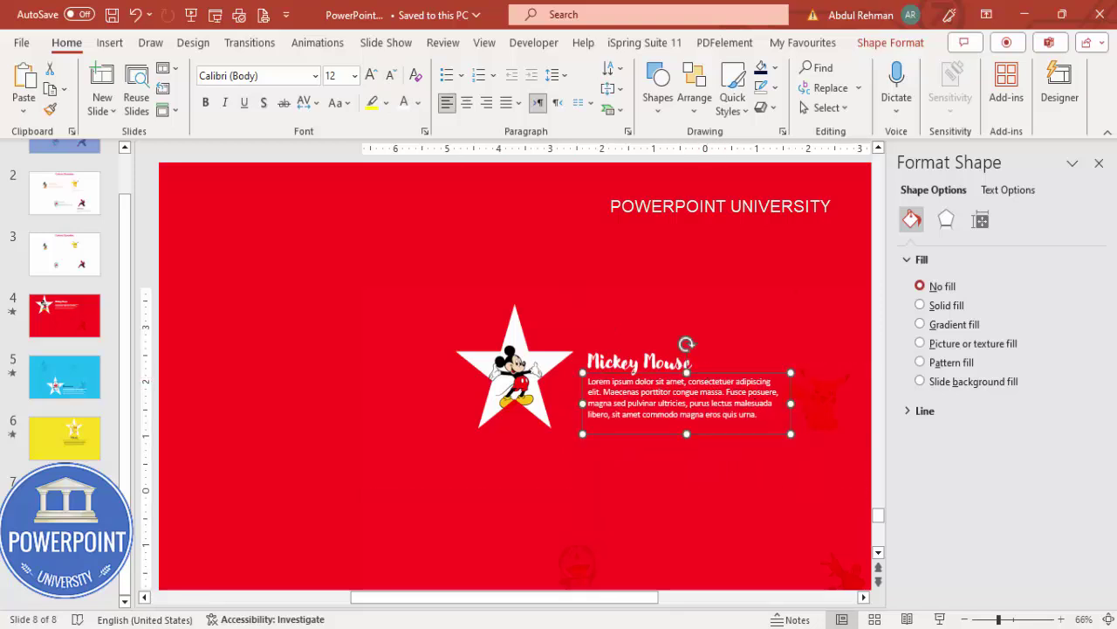
Preview the Mickey Mouse slide in full-screen slide show and return to editing.
left_click(942, 619)
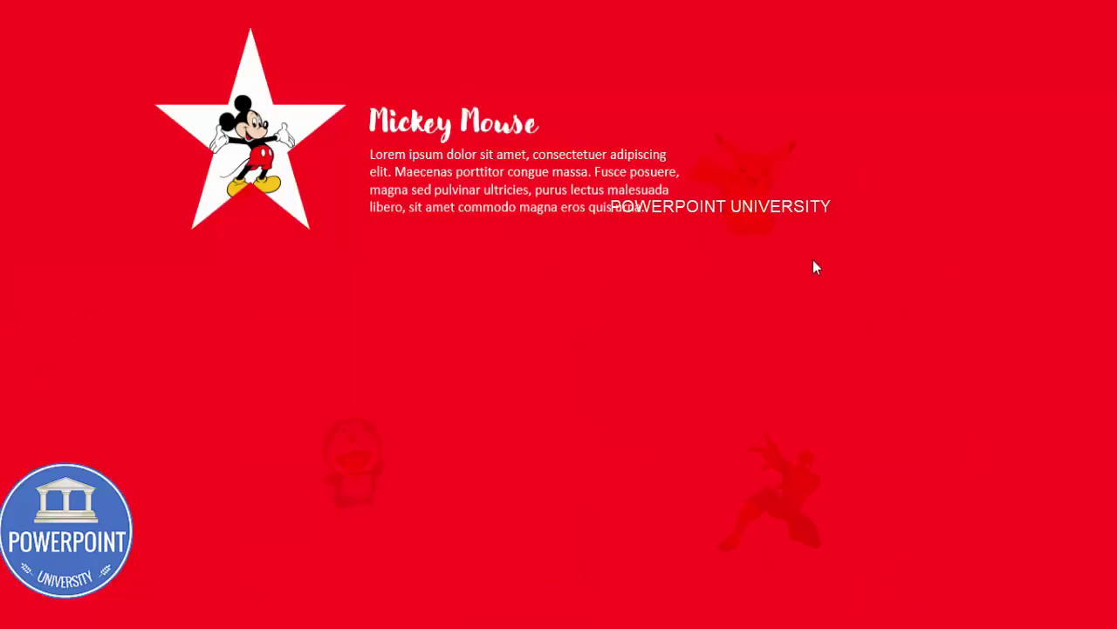
key("Escape")
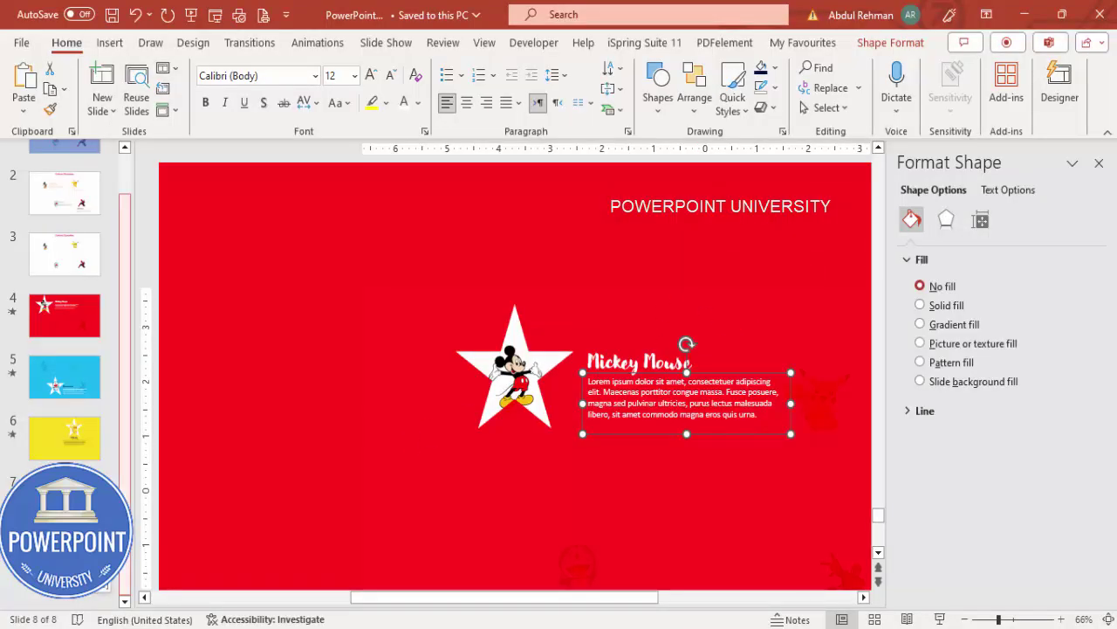
key("Escape")
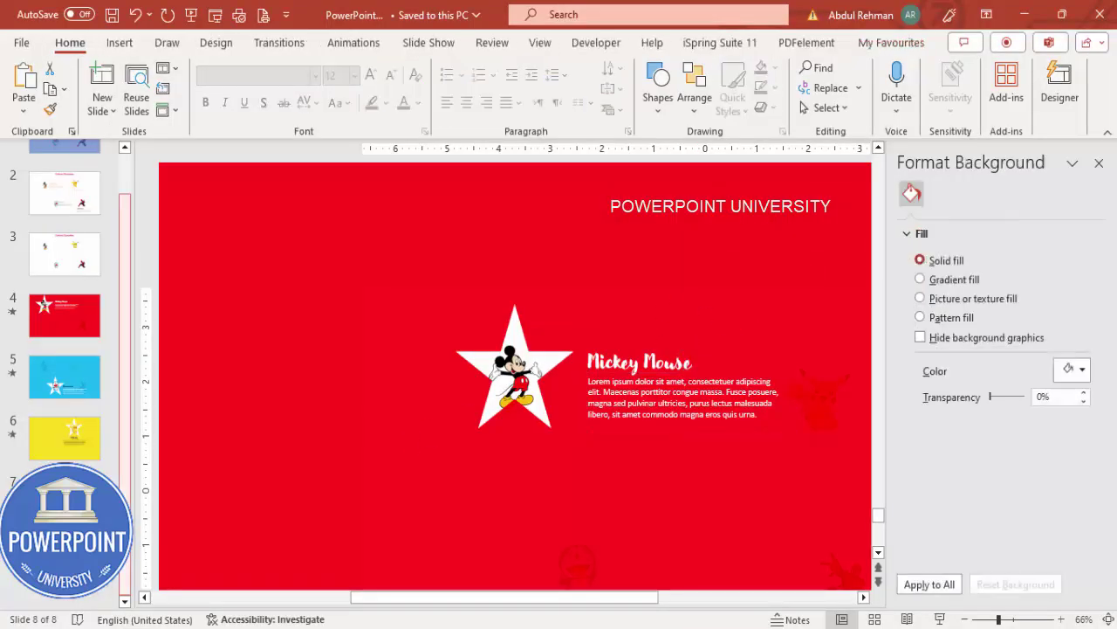
Duplicate the Mickey Mouse slide and move the cut-out circle on the copy so its star frames Doraemon.
right_click(75, 568)
left_click(149, 327)
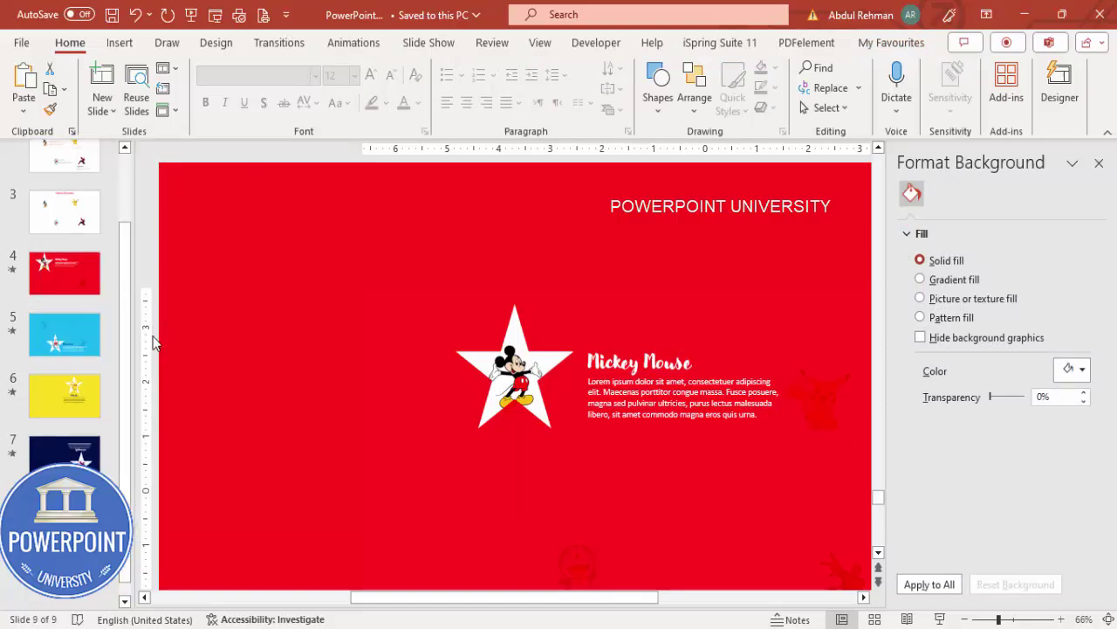
left_click(339, 467)
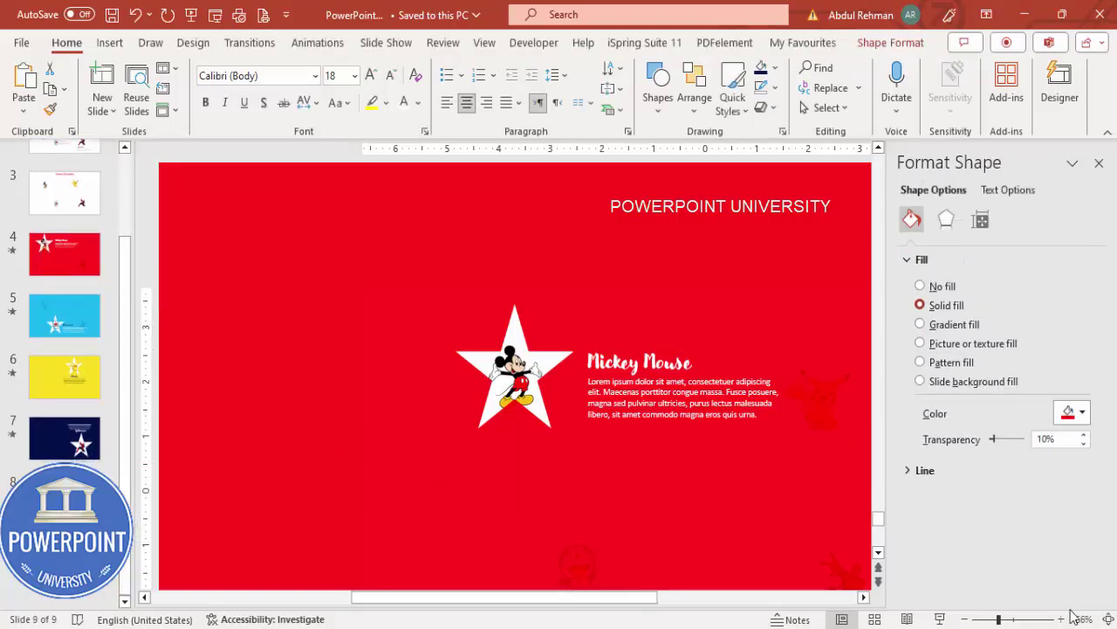
left_click(966, 619)
left_click(966, 619)
left_click(967, 619)
left_click(967, 619)
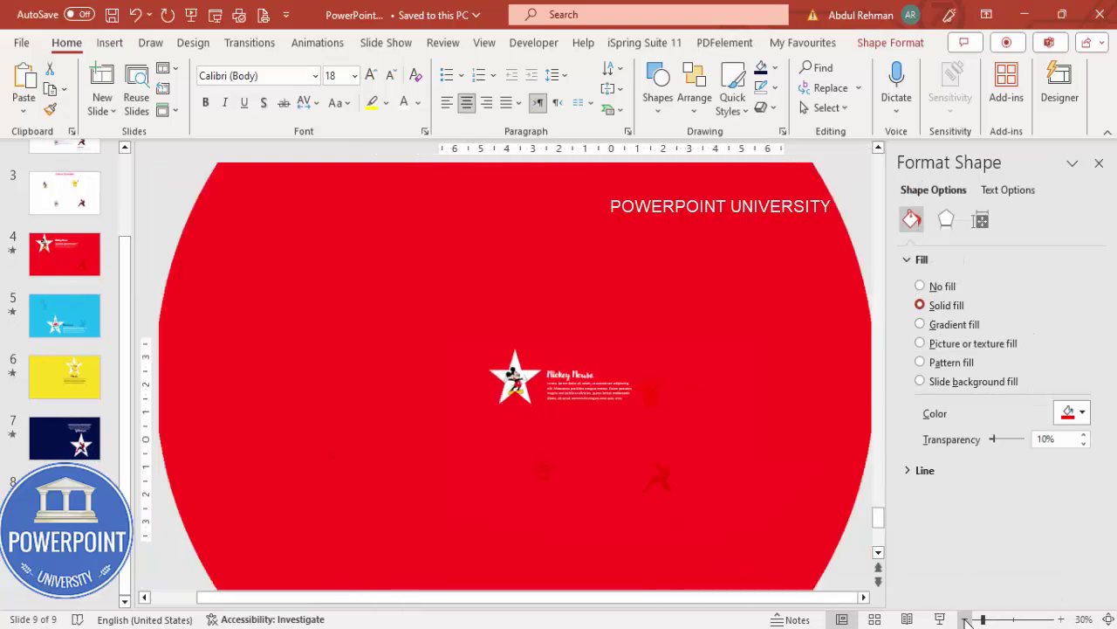
left_click(966, 619)
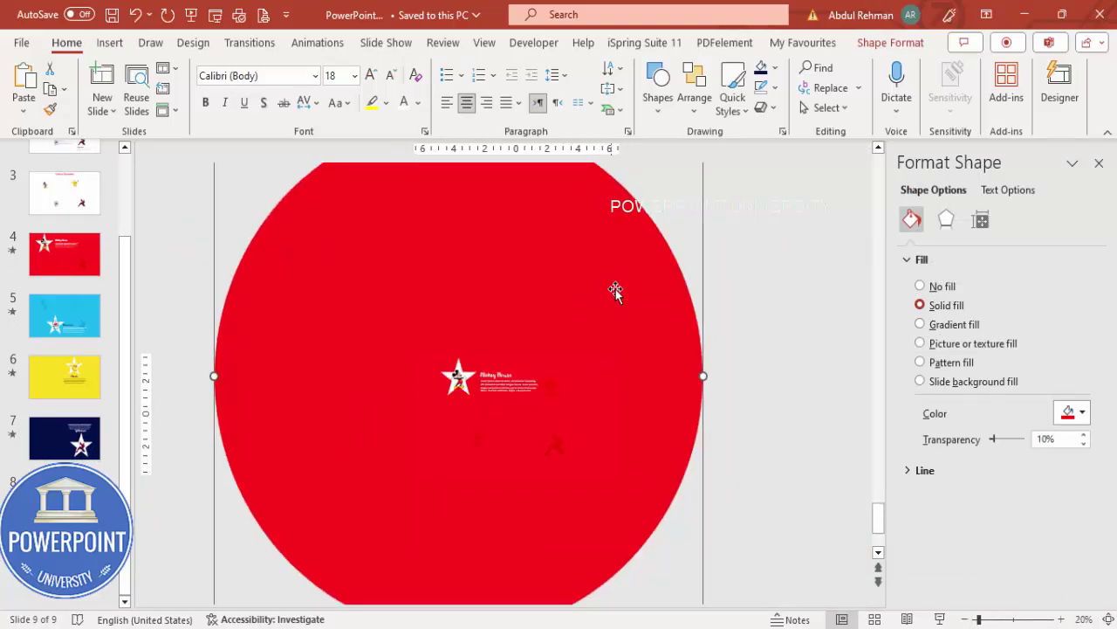
left_click_drag(621, 285, 637, 337)
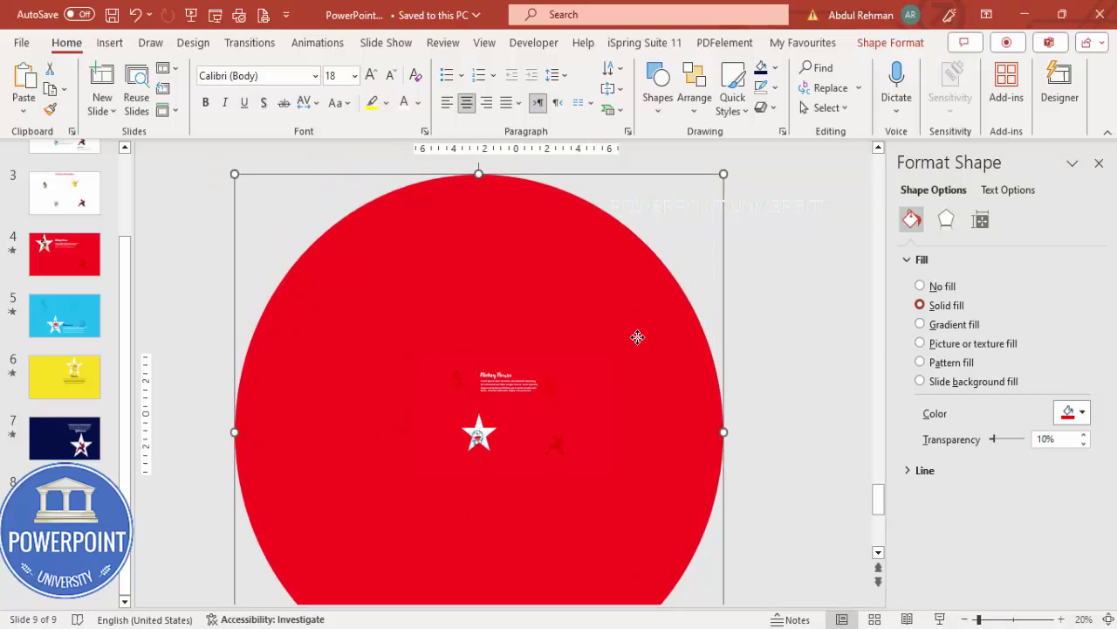
key("ctrl+z")
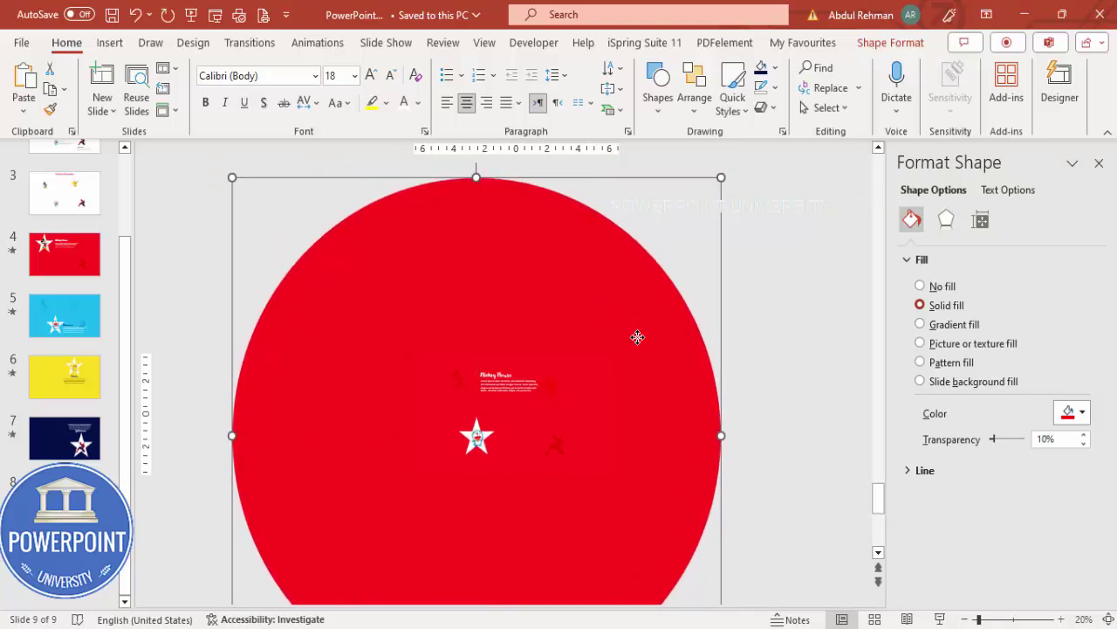
Fill the cut-out circle on the Doraemon slide with standard blue.
left_click(1081, 413)
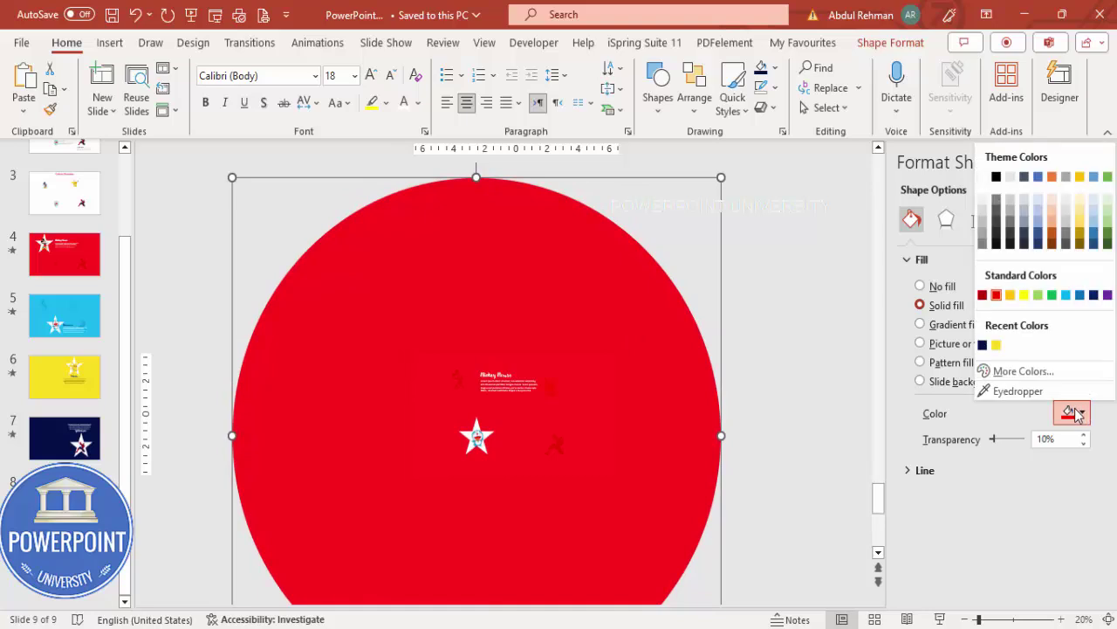
left_click(1066, 297)
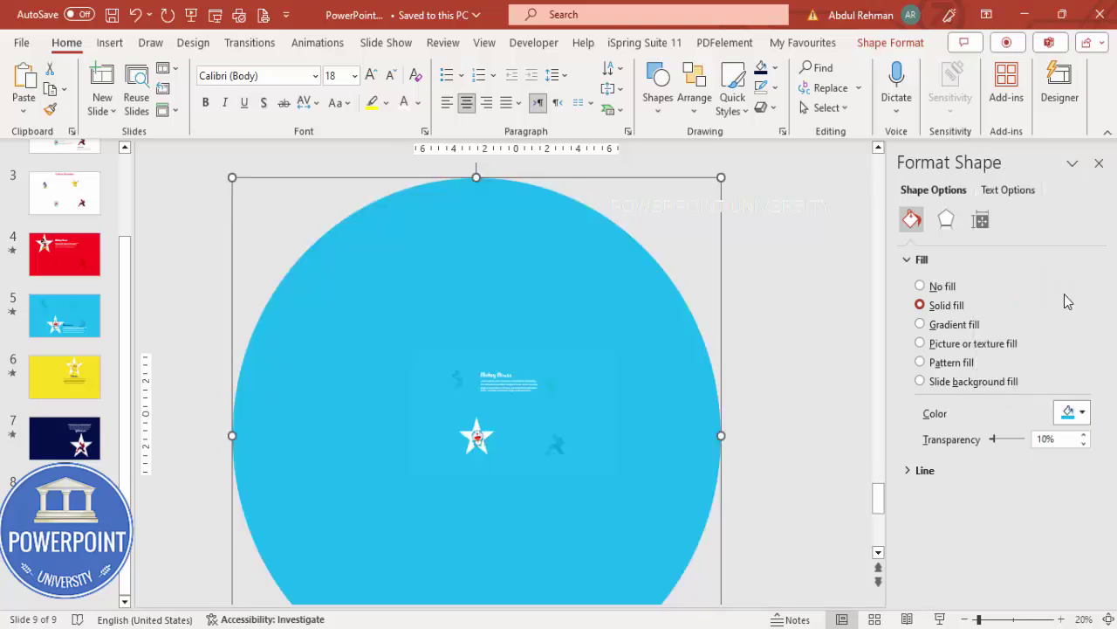
left_click(1080, 412)
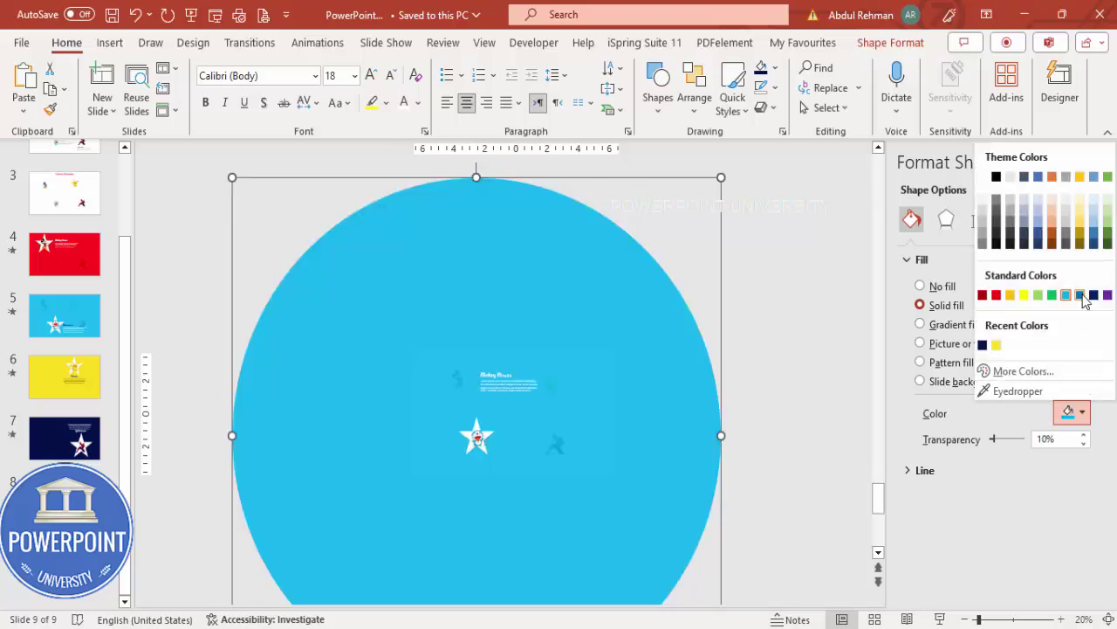
left_click(1080, 296)
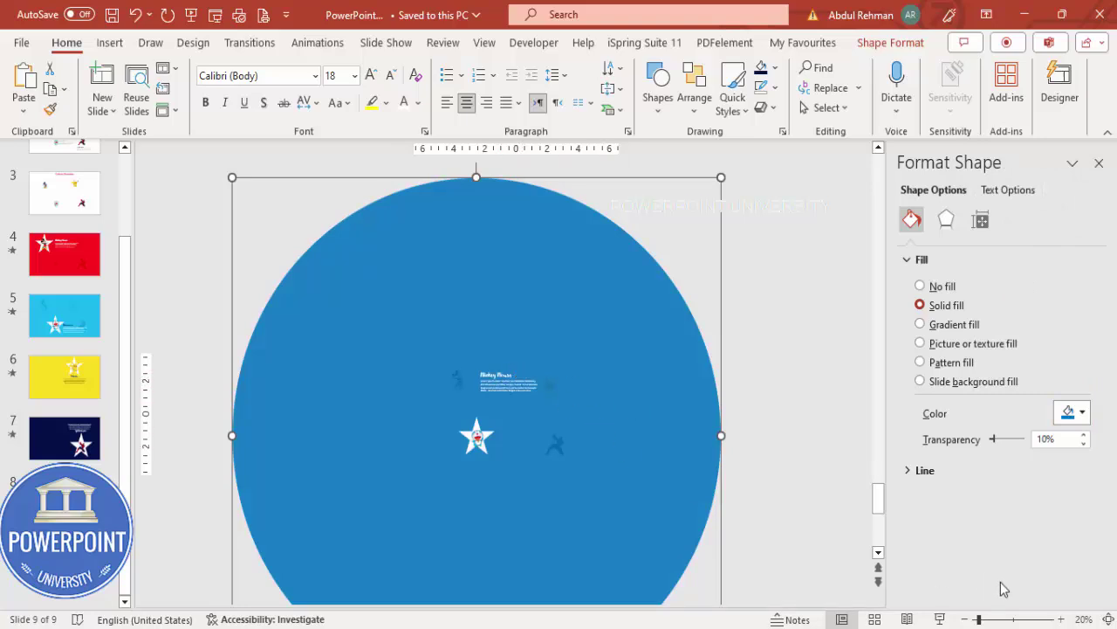
Move the title to the upper left of the Doraemon star and replace its text with "Doremon".
scroll(599, 387, "up", 5, "ctrl")
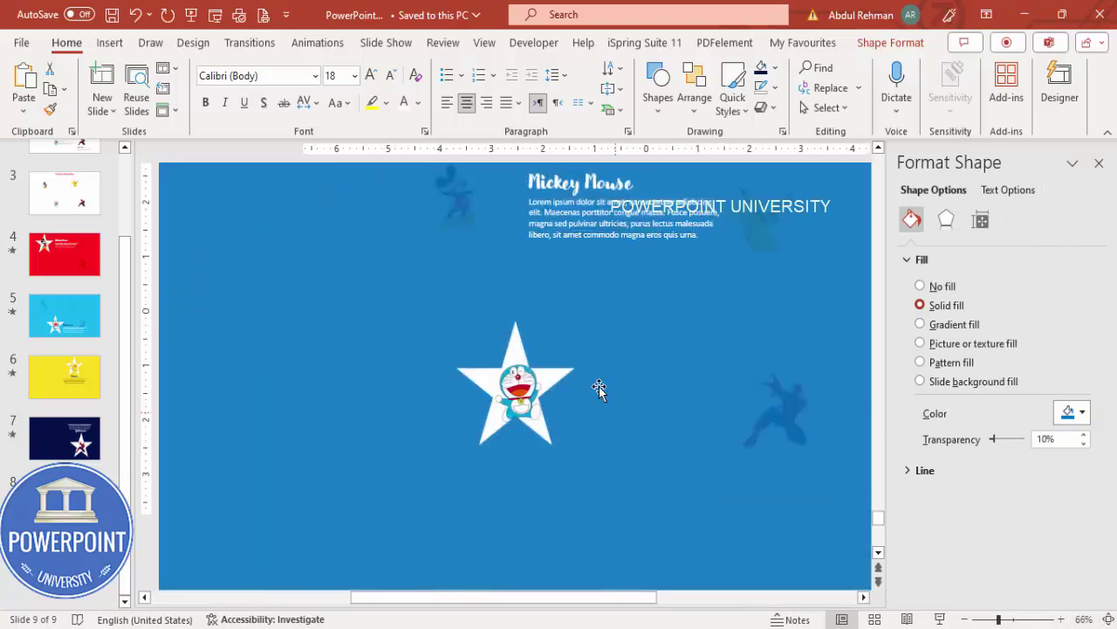
left_click(589, 197)
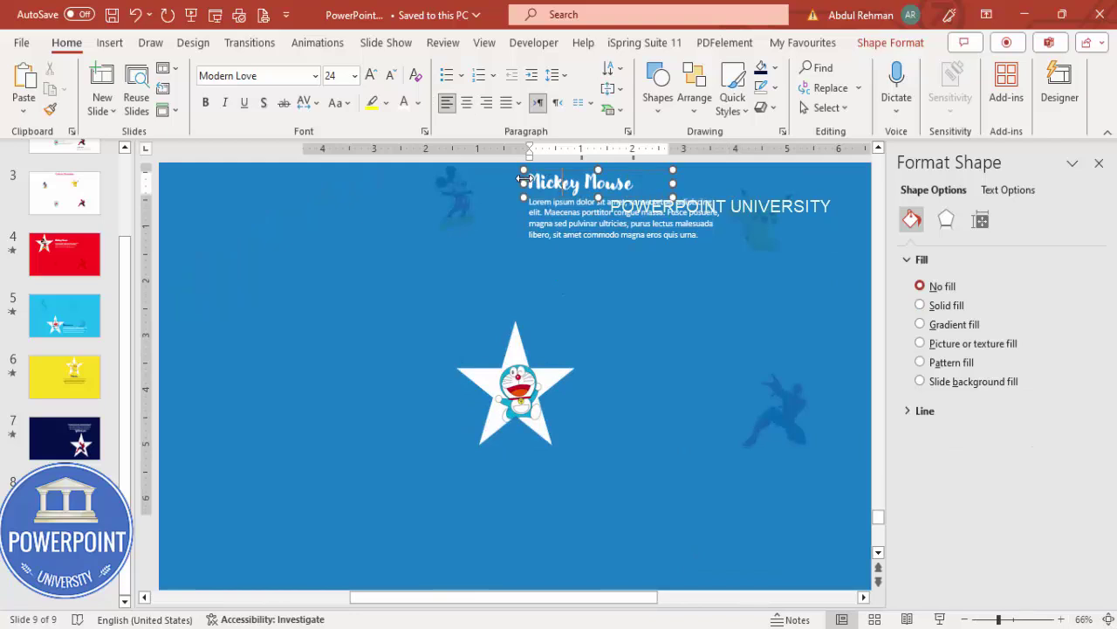
left_click_drag(521, 179, 454, 289)
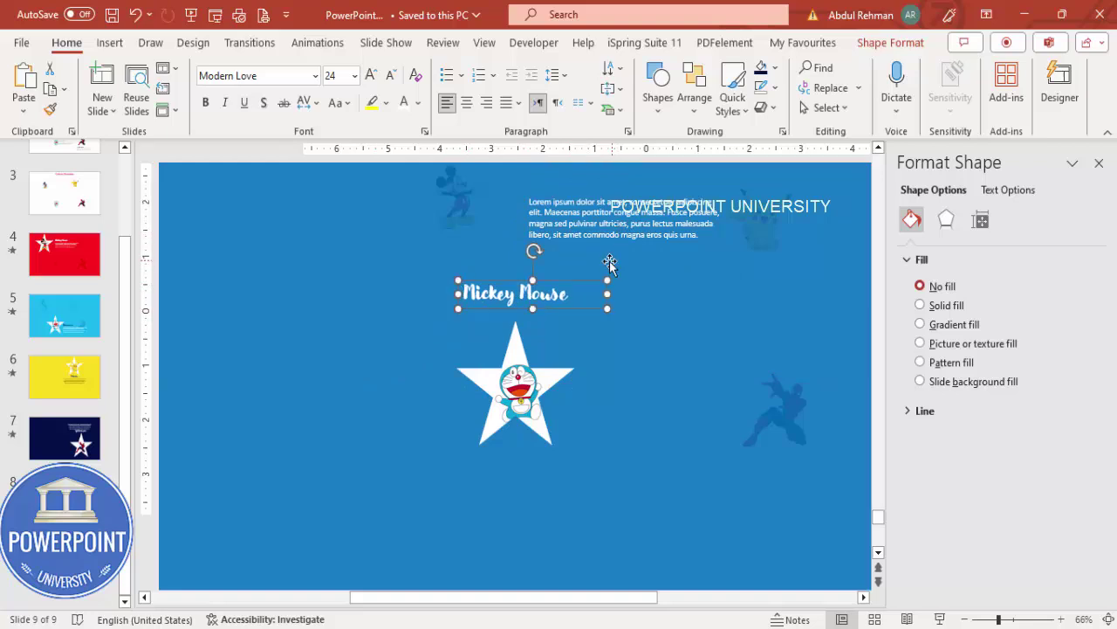
left_click_drag(559, 281, 457, 295)
left_click_drag(361, 307, 594, 309)
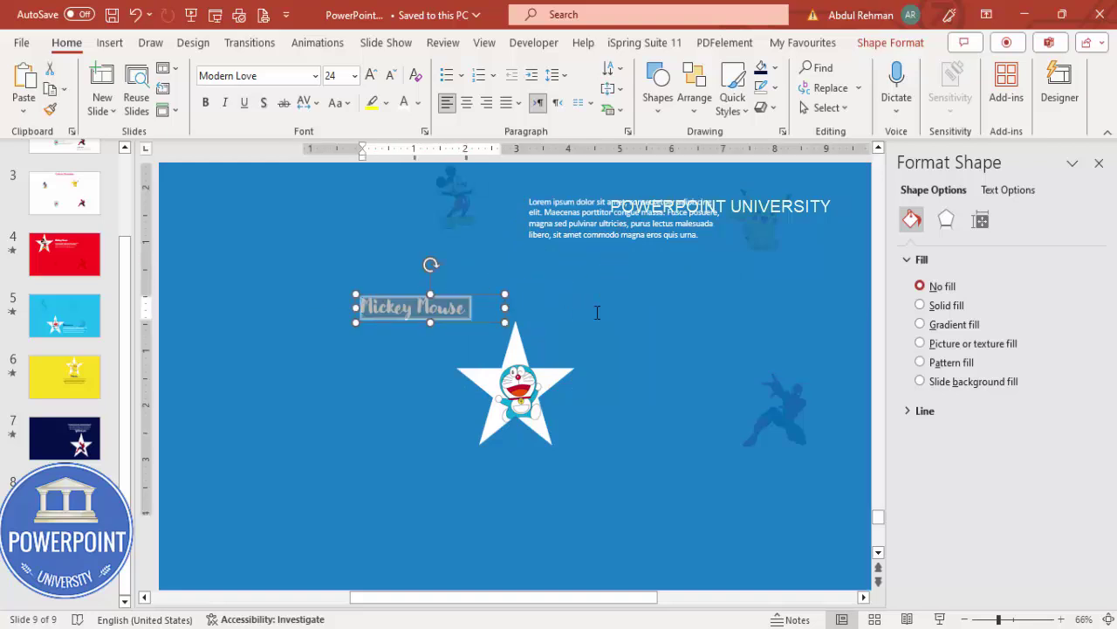
type("Doremon")
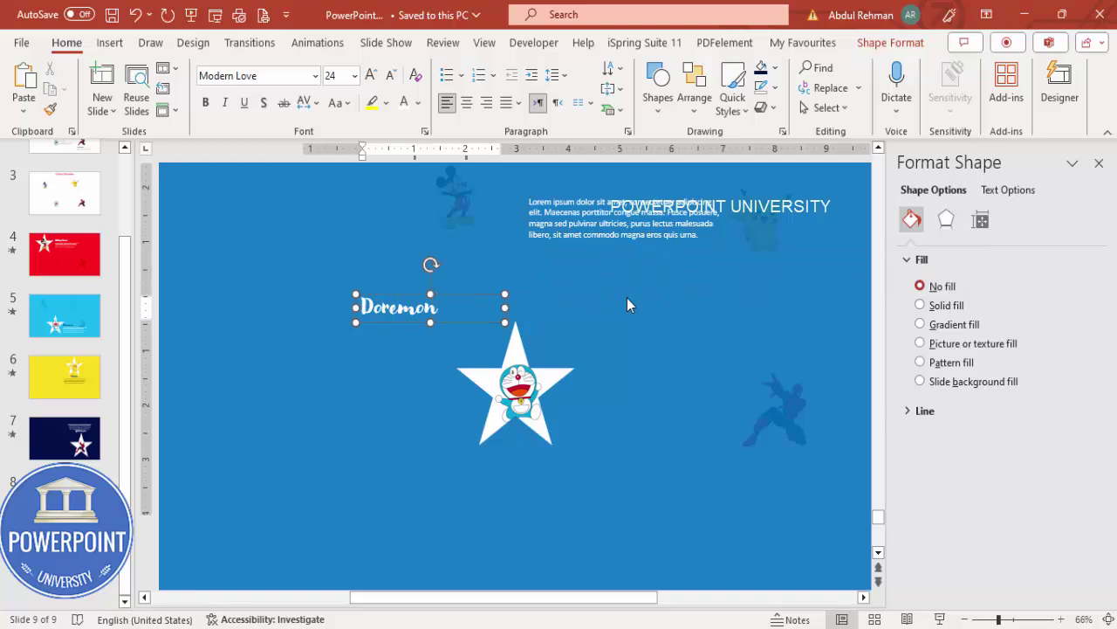
Correct the spelling of the new title to "Doraemon" using the spelling suggestion.
left_click(386, 374)
left_click(424, 306)
right_click(425, 308)
left_click(478, 321)
Move the description directly above the Doraemon star and place the title centred over it.
left_click(574, 199)
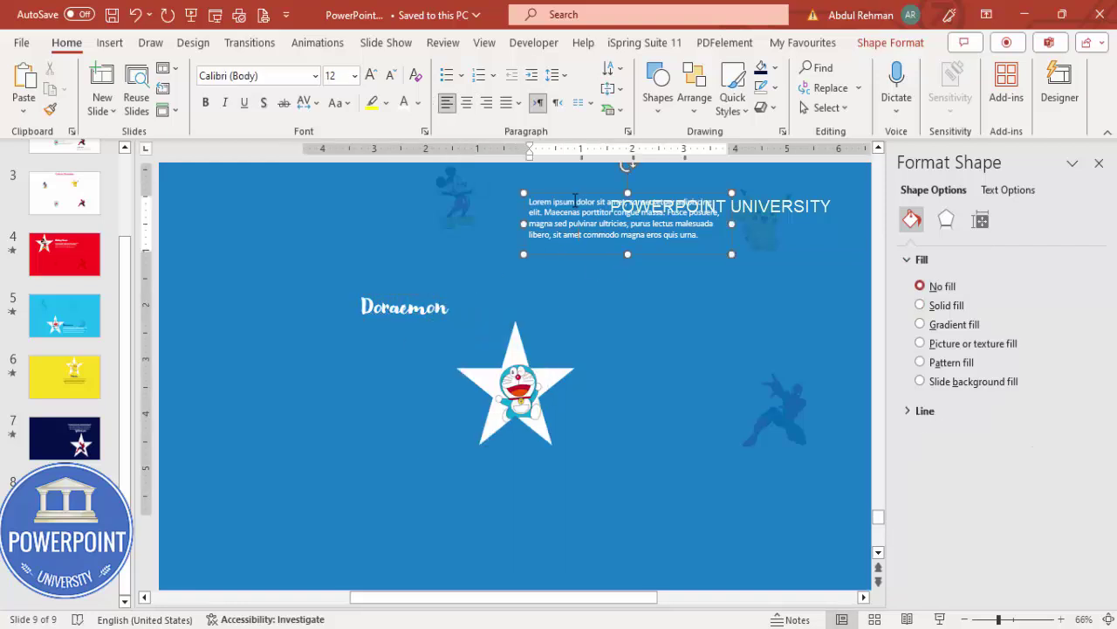
left_click_drag(571, 194, 478, 270)
left_click(426, 290)
left_click(409, 296)
left_click_drag(409, 297, 529, 234)
left_click(577, 272)
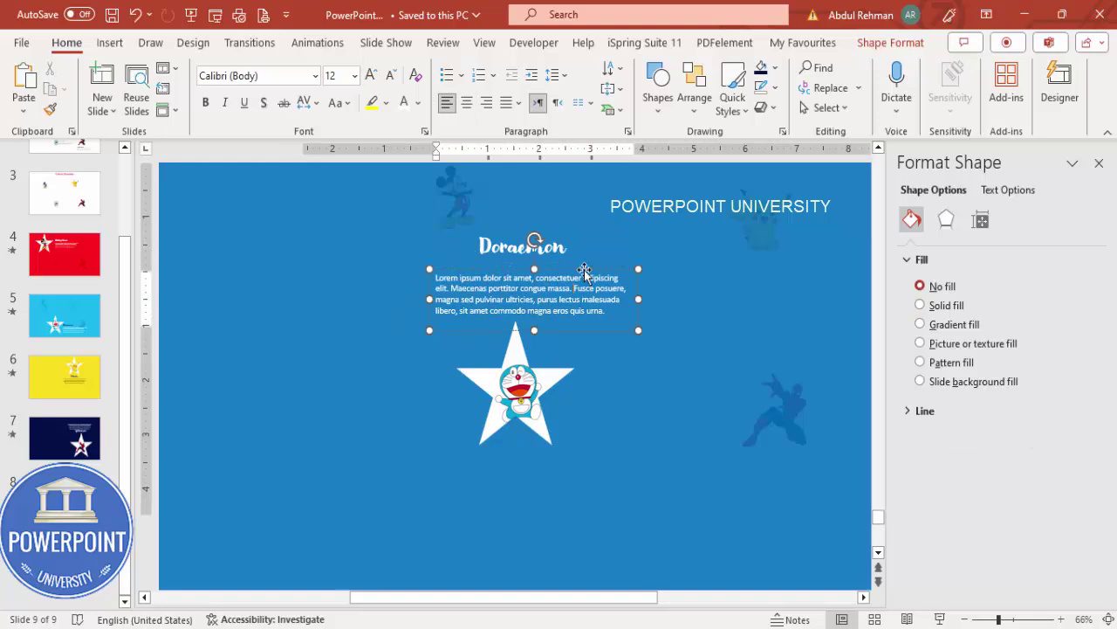
left_click_drag(572, 273, 557, 272)
left_click(523, 248)
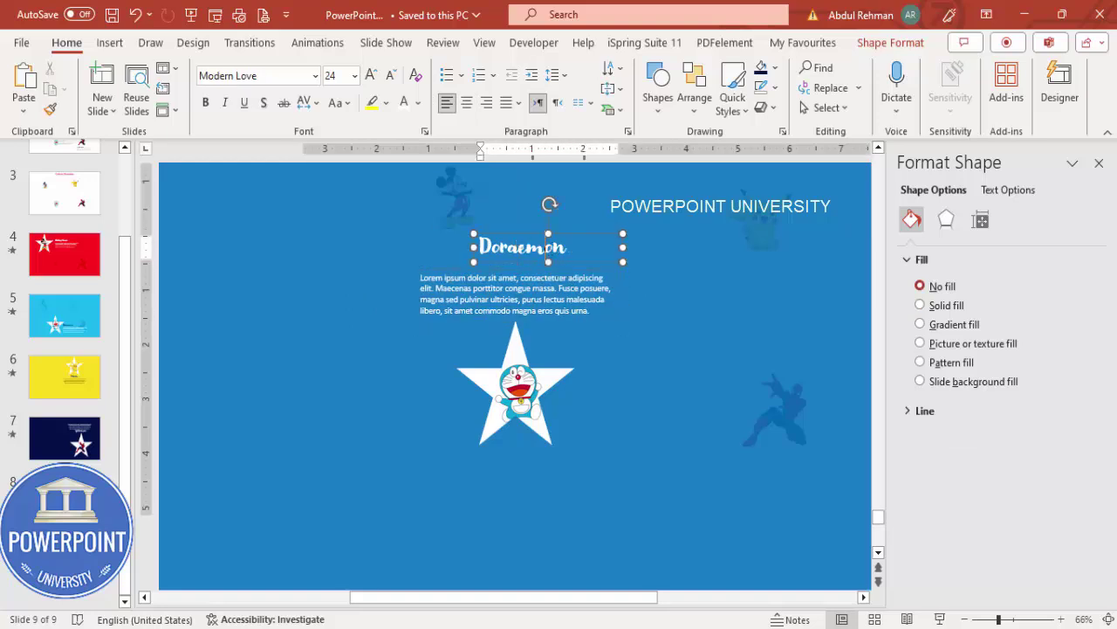
Duplicate the finished Doraemon slide.
right_click(77, 548)
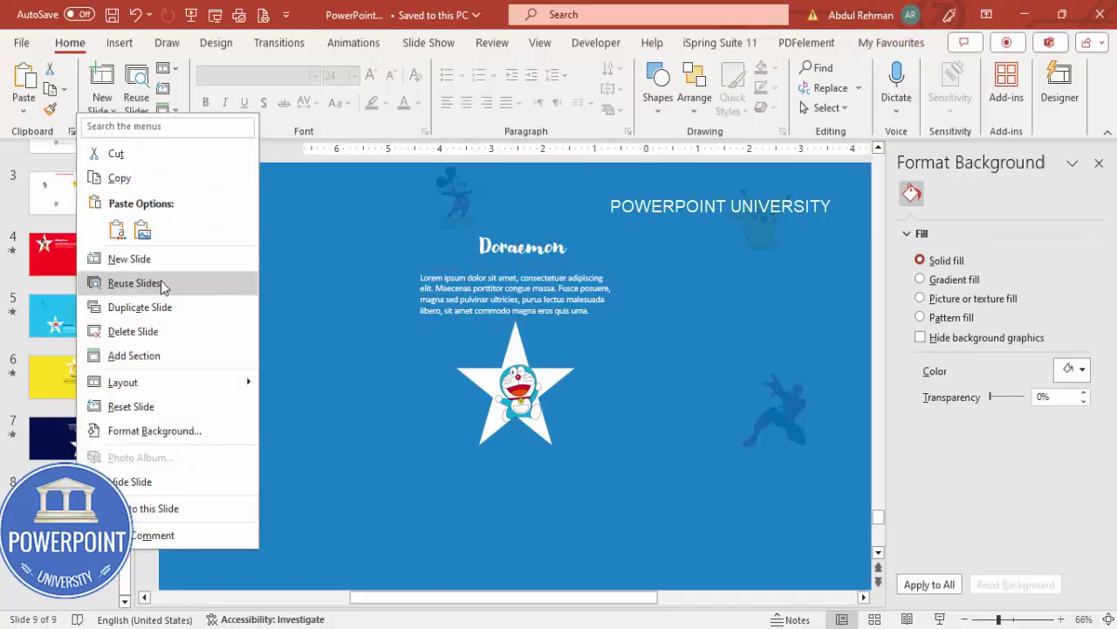
left_click(157, 309)
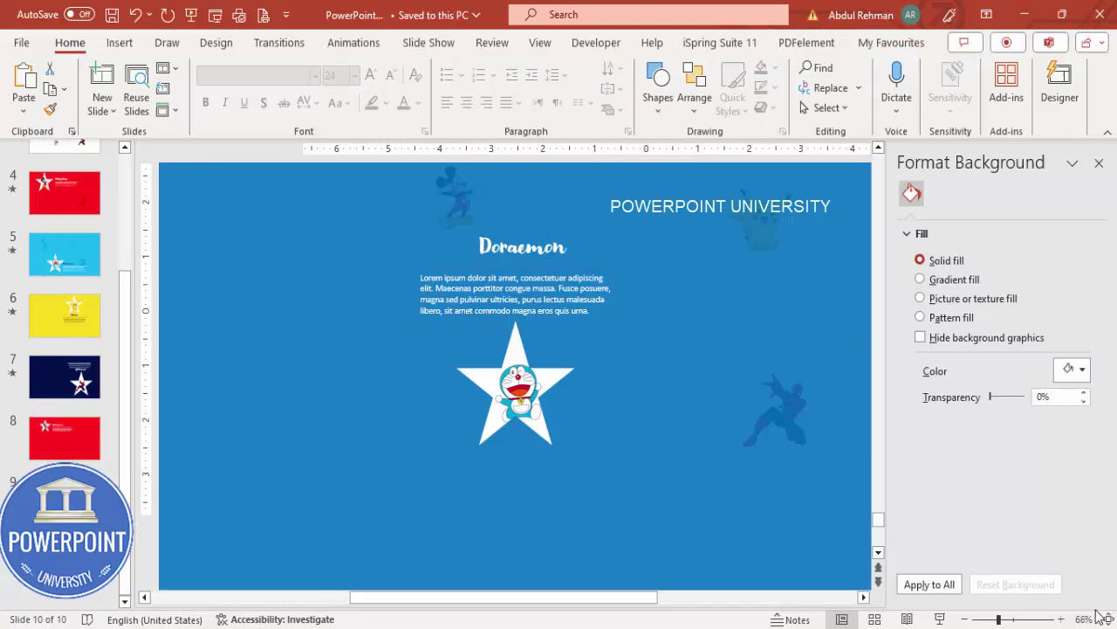
Move the large circle so its star cut-out frames Pikachu, and fill it with the recently used yellow.
left_click_drag(998, 620, 986, 620)
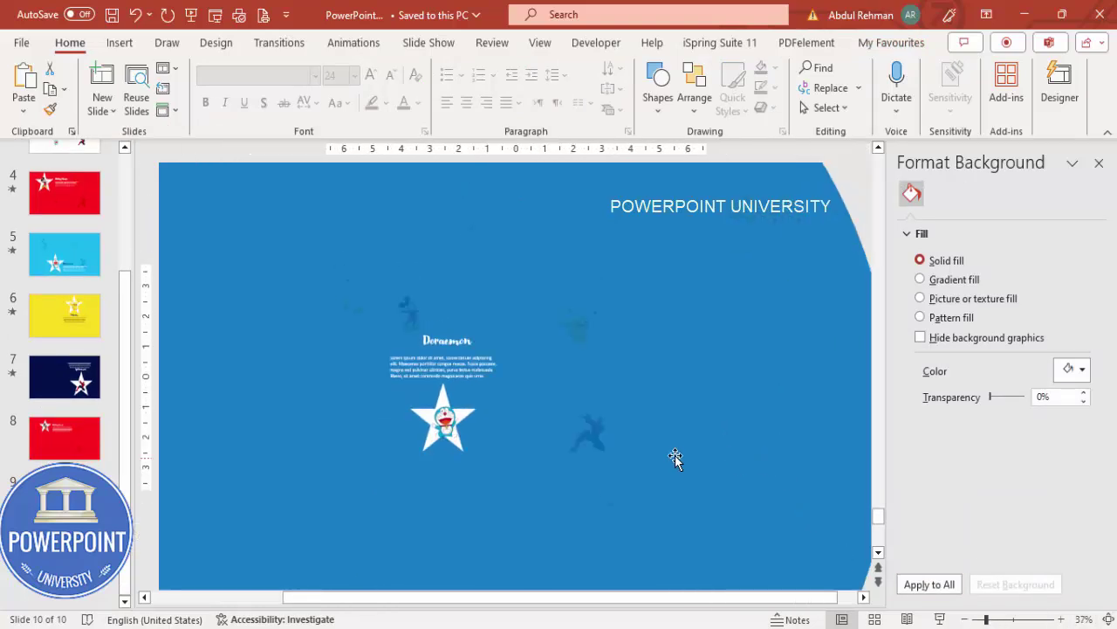
left_click(729, 566)
left_click_drag(561, 554, 691, 459)
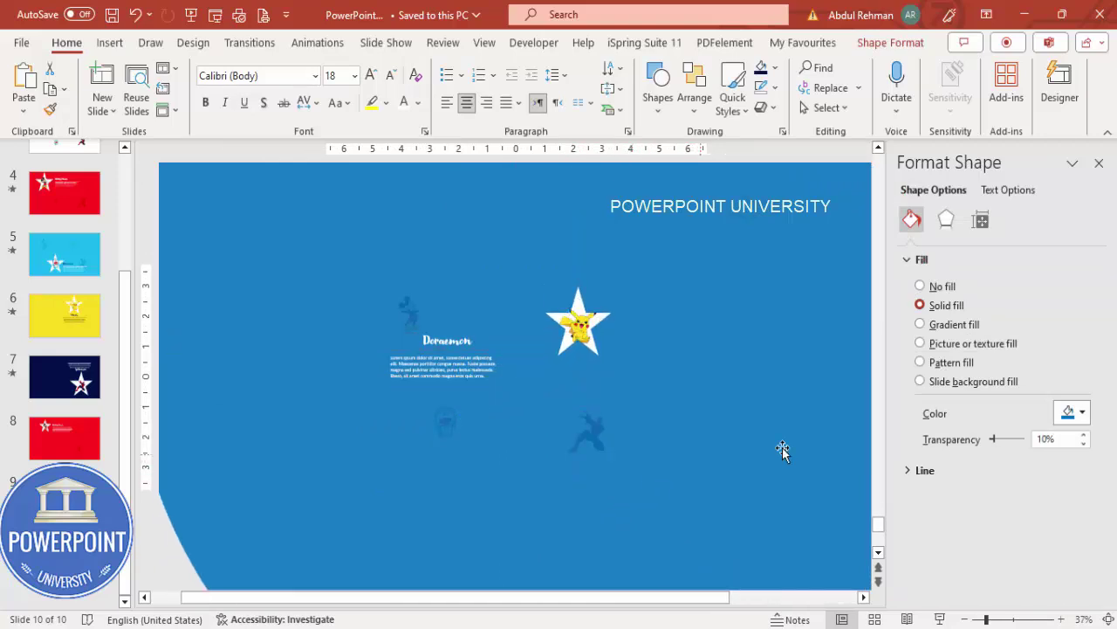
left_click(1073, 413)
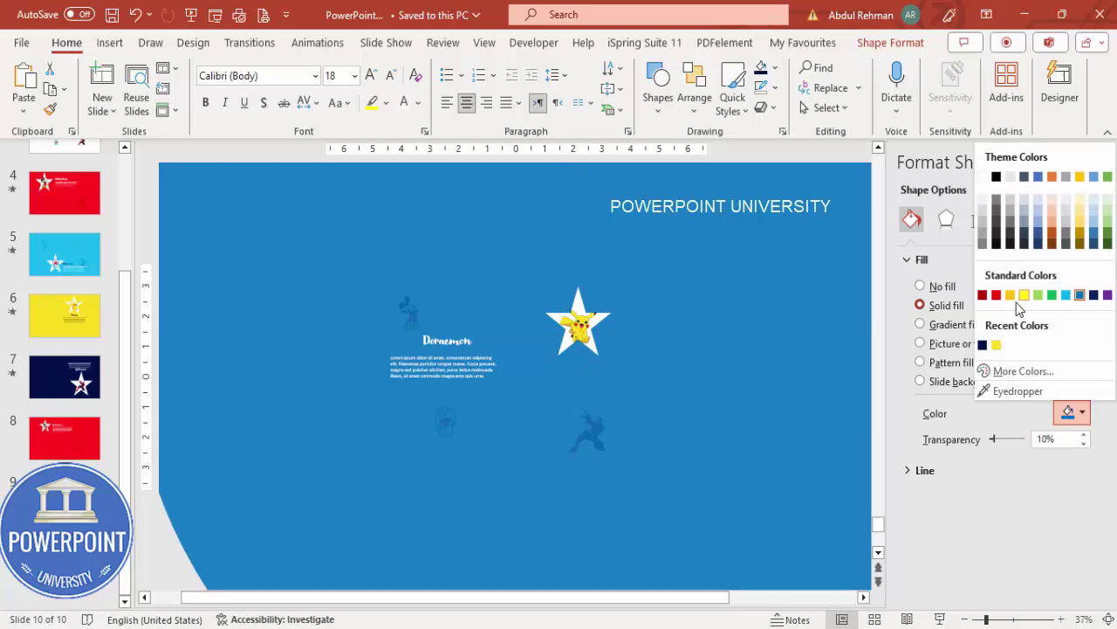
left_click(996, 346)
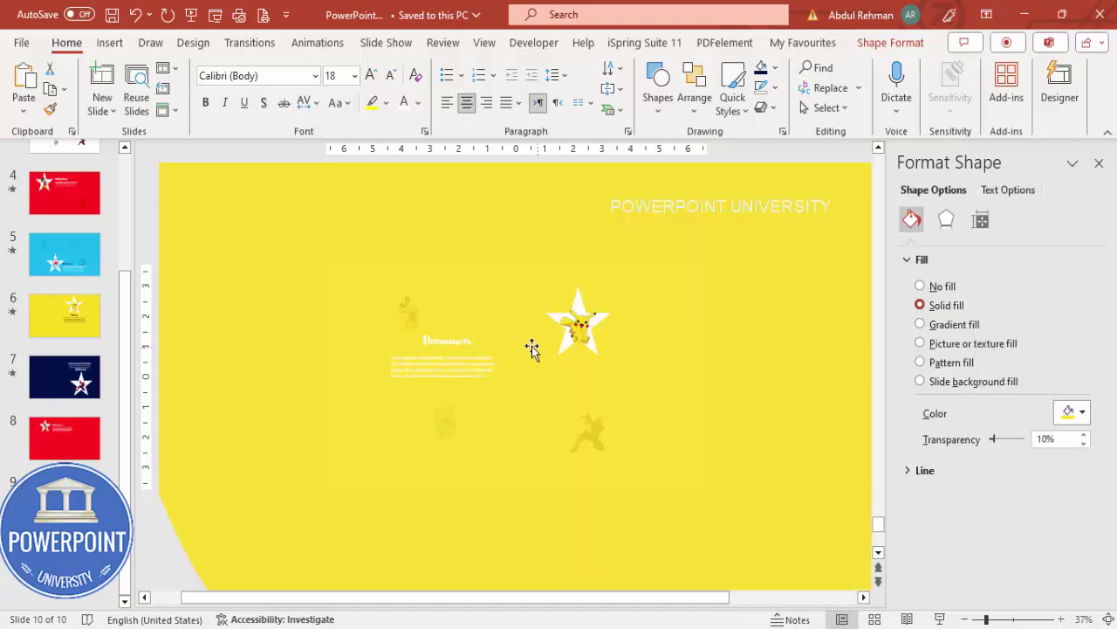
Move the title and description together below the Pikachu star and set their font colour to dark blue.
left_click(448, 345)
left_click(460, 367, "shift")
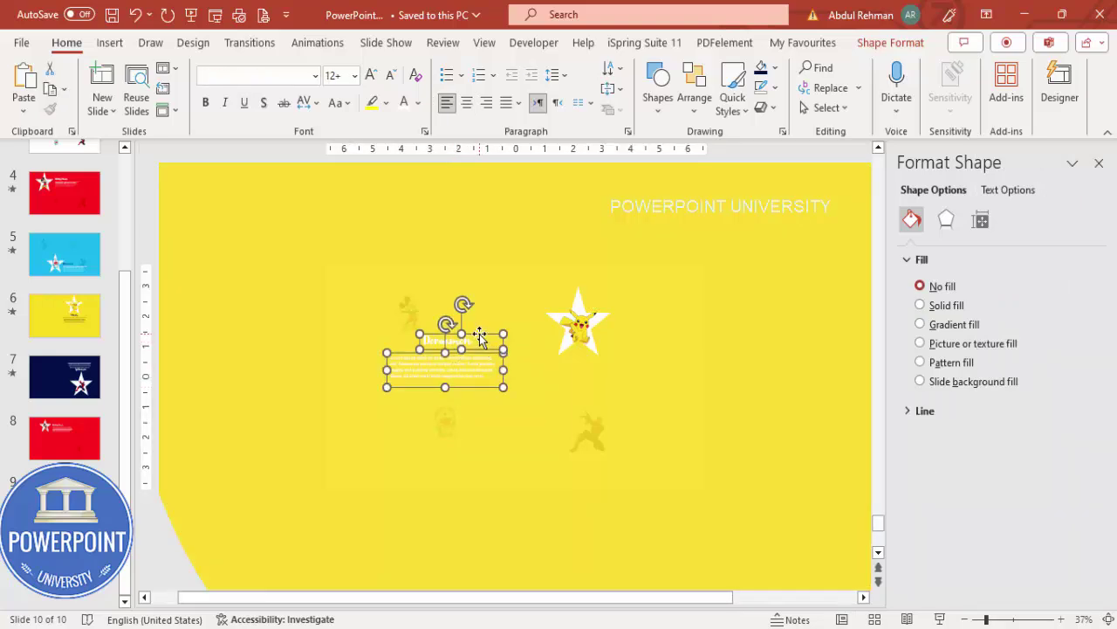
left_click_drag(480, 338, 605, 360)
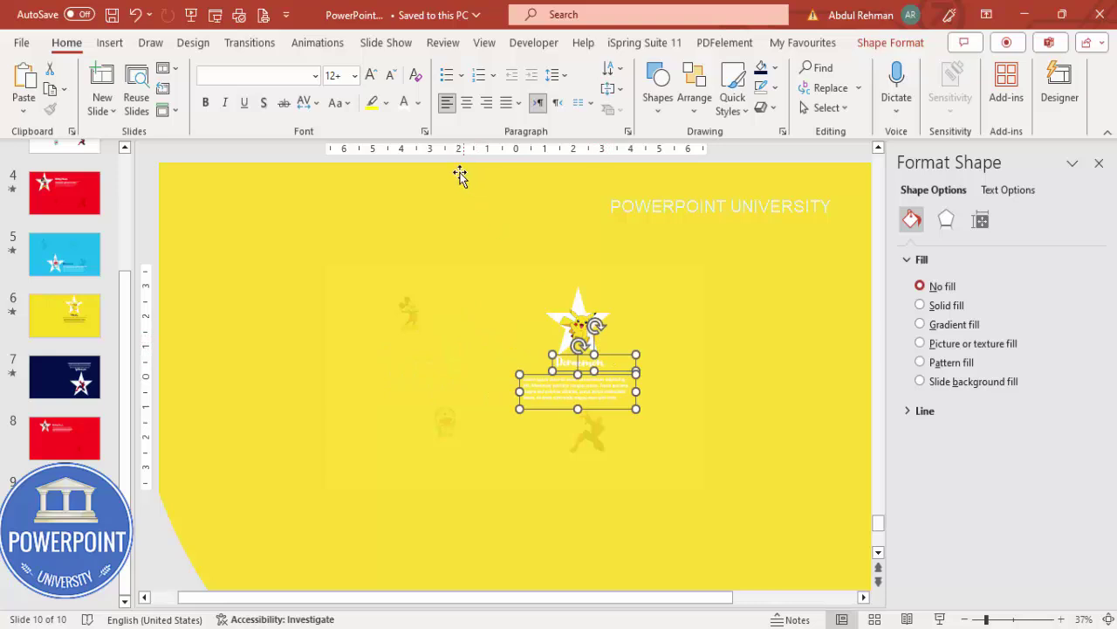
left_click(418, 103)
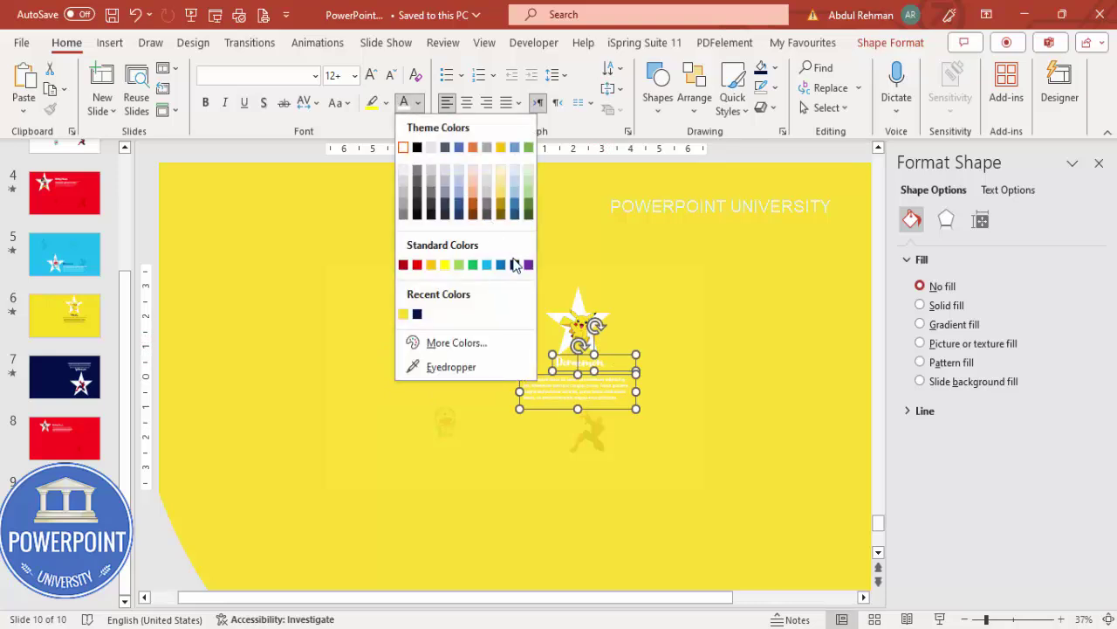
left_click(515, 264)
Replace the title with "Pikachu", centre its text, and align the title and description closely under the star.
left_click(653, 350)
double_click(646, 365)
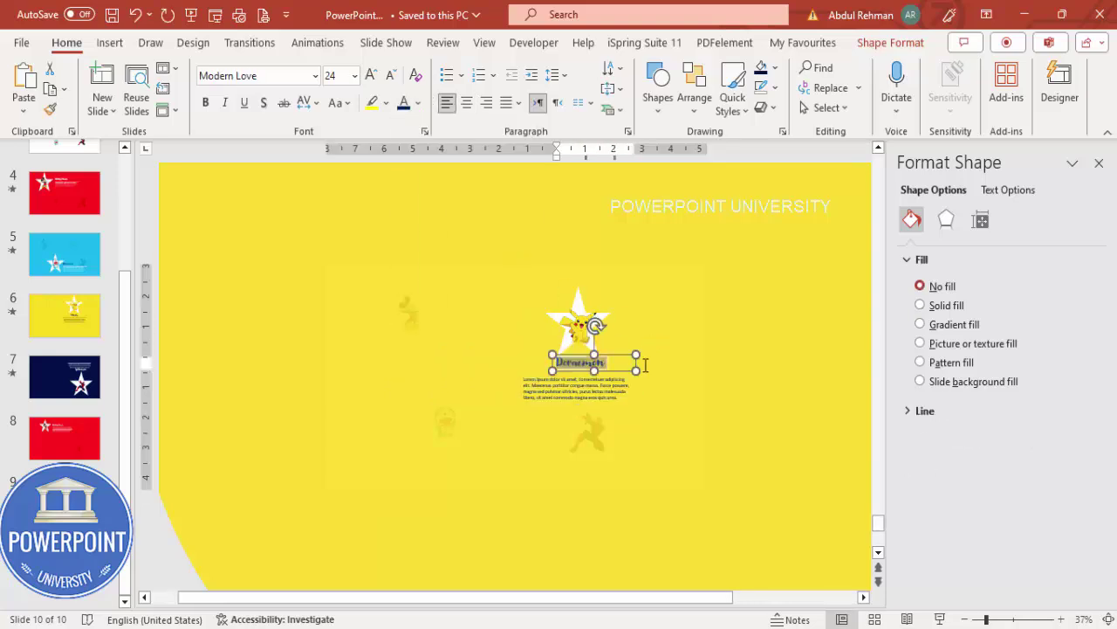
type("Pika")
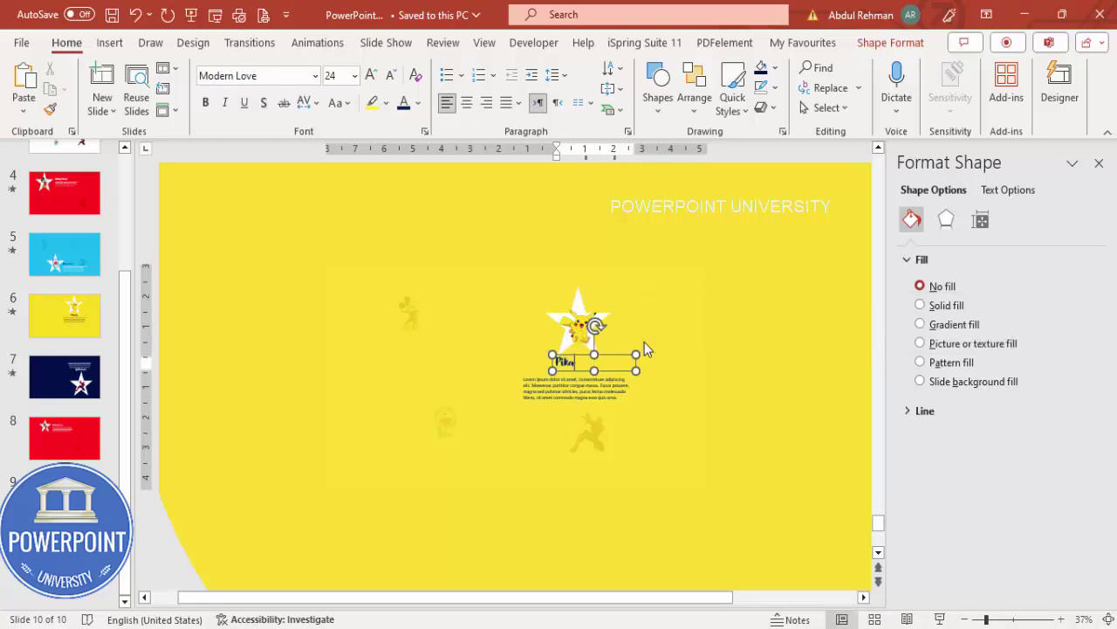
type("chu")
left_click(609, 358)
left_click(467, 103)
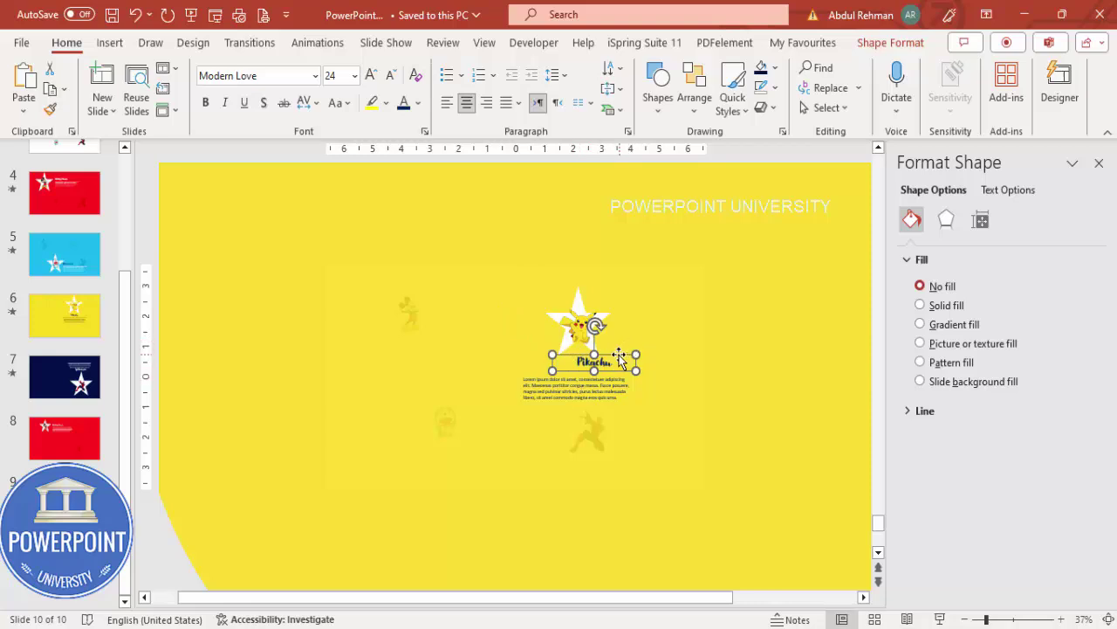
mouse_move(619, 358)
left_mouse_down()
mouse_move(603, 360)
mouse_move(609, 370)
left_mouse_up()
left_click(608, 382)
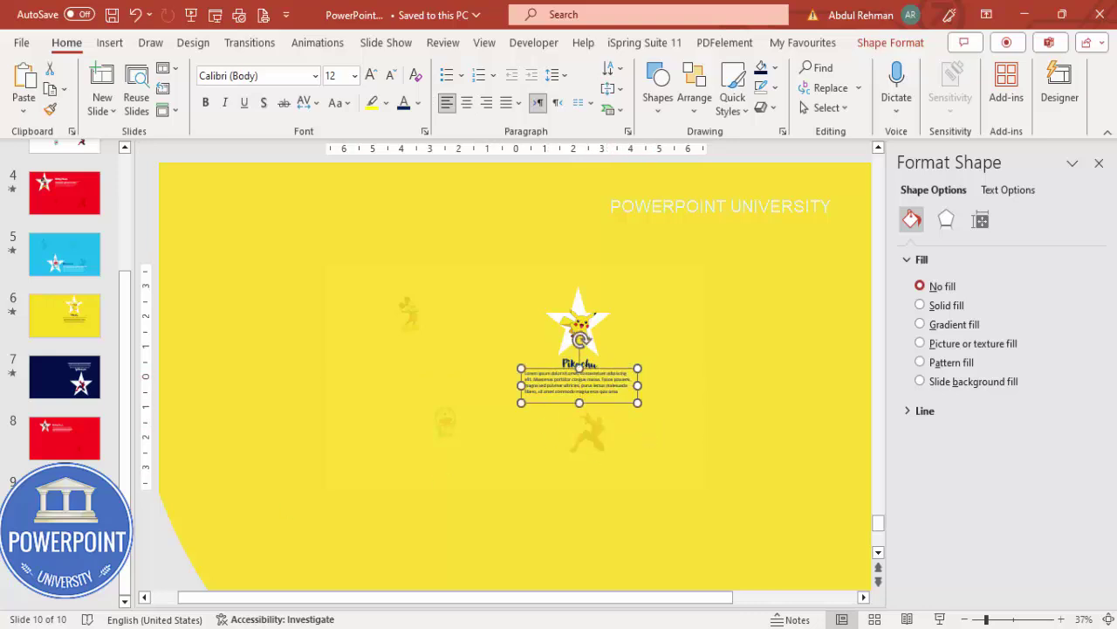
Duplicate the finished Pikachu slide.
left_click(653, 431)
right_click(35, 561)
left_click(103, 320)
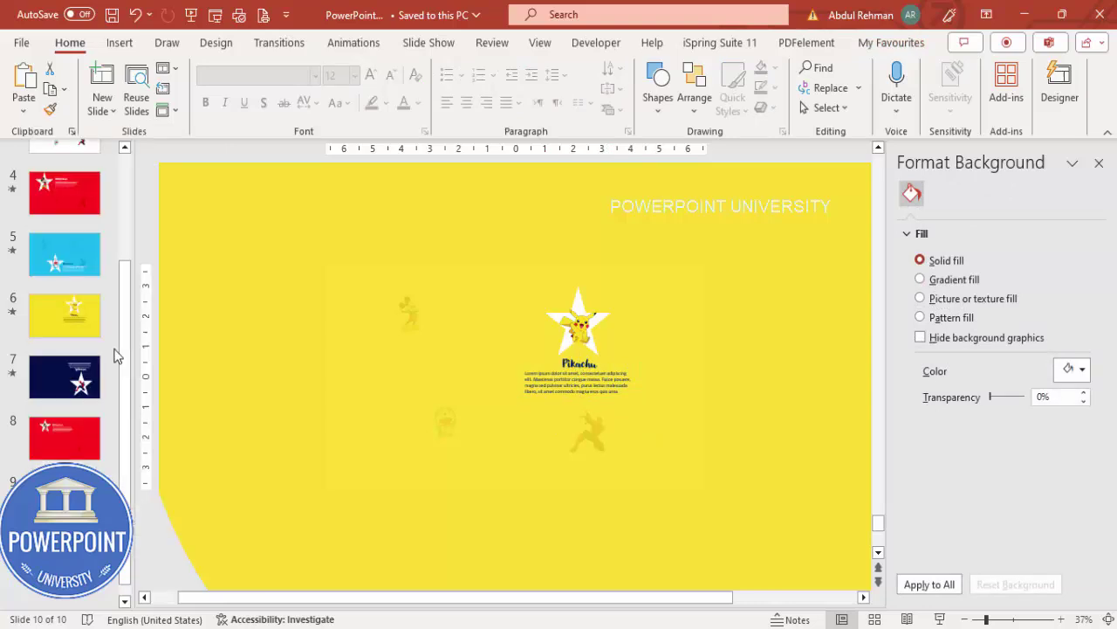
Move the large circle so its star cut-out frames Spider-Man, and fill it with the standard dark blue.
left_click(565, 428)
left_click_drag(751, 315, 740, 406)
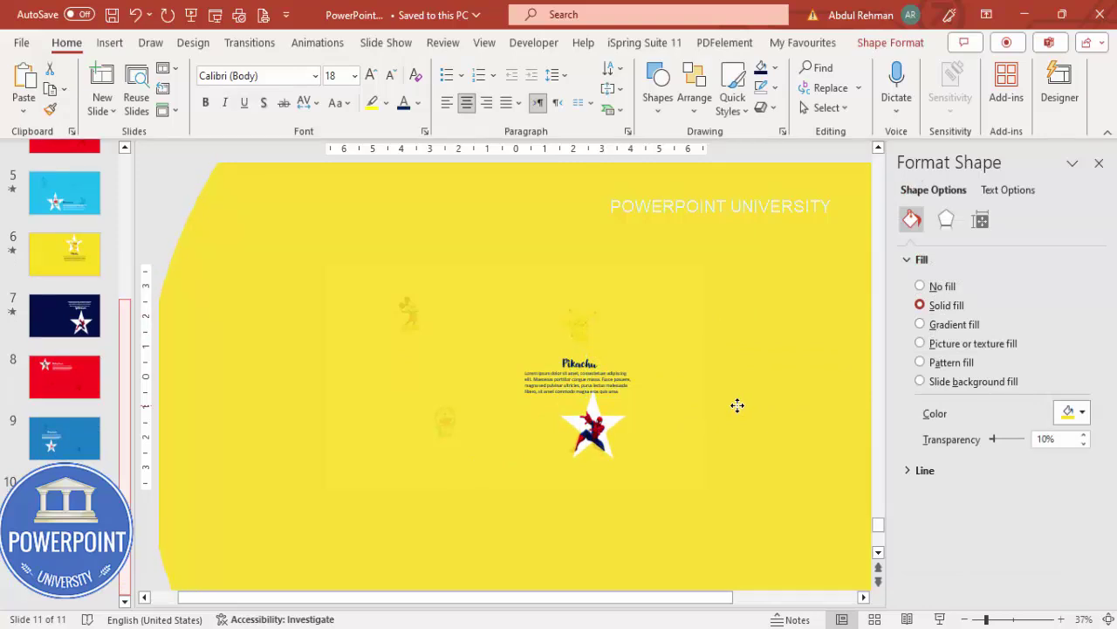
left_click(1083, 412)
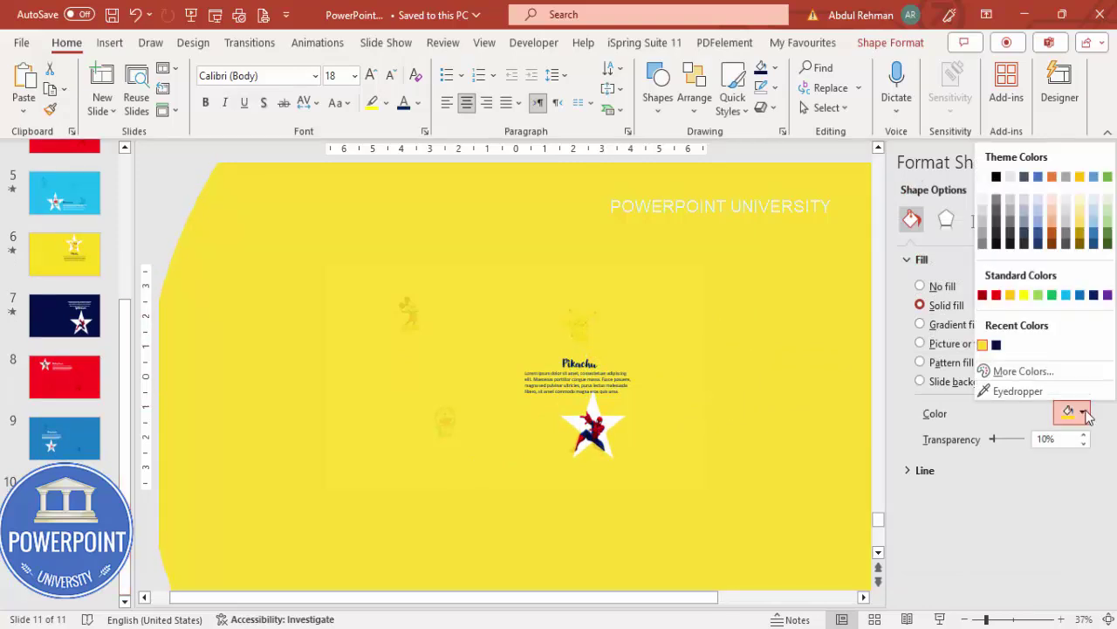
left_click(1095, 296)
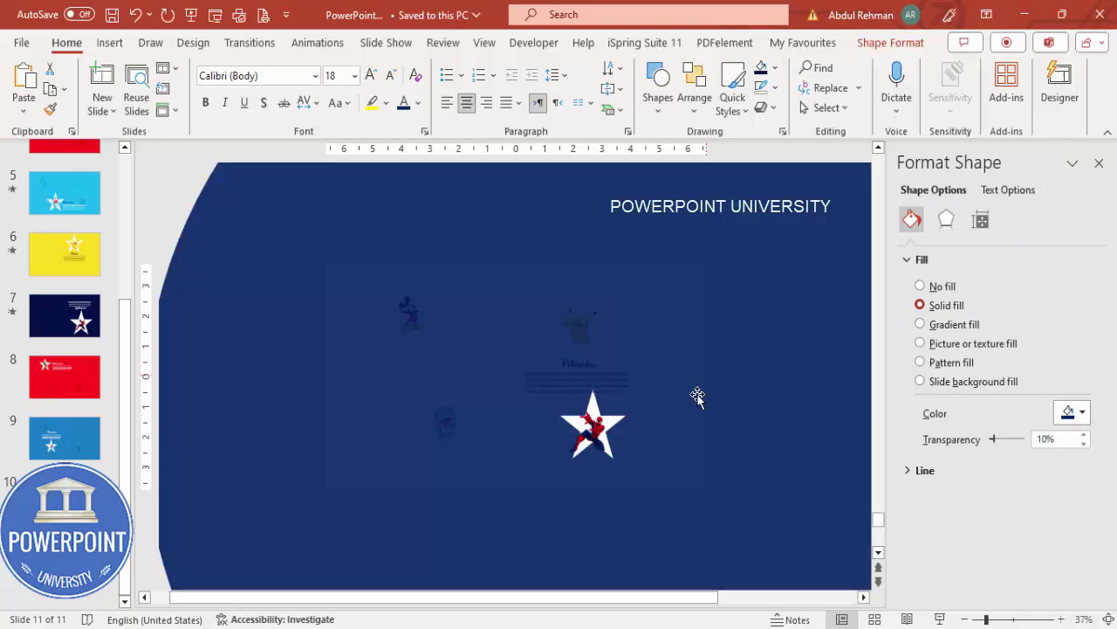
Set the title and description font colour to white and move both above the Spider-Man star.
left_click(610, 361)
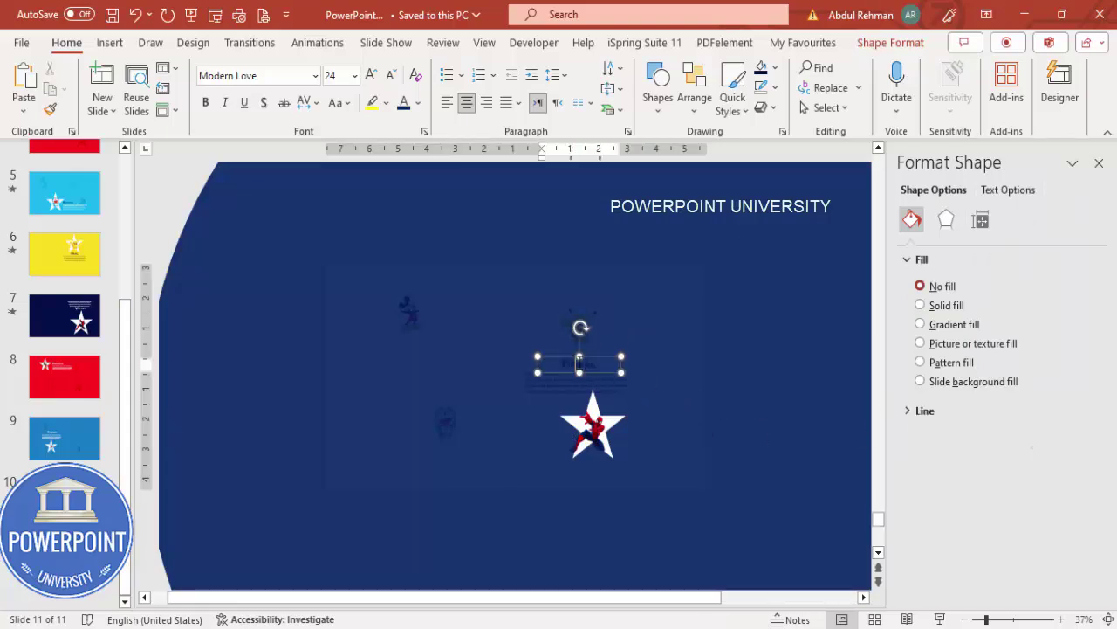
left_click(614, 381, "shift")
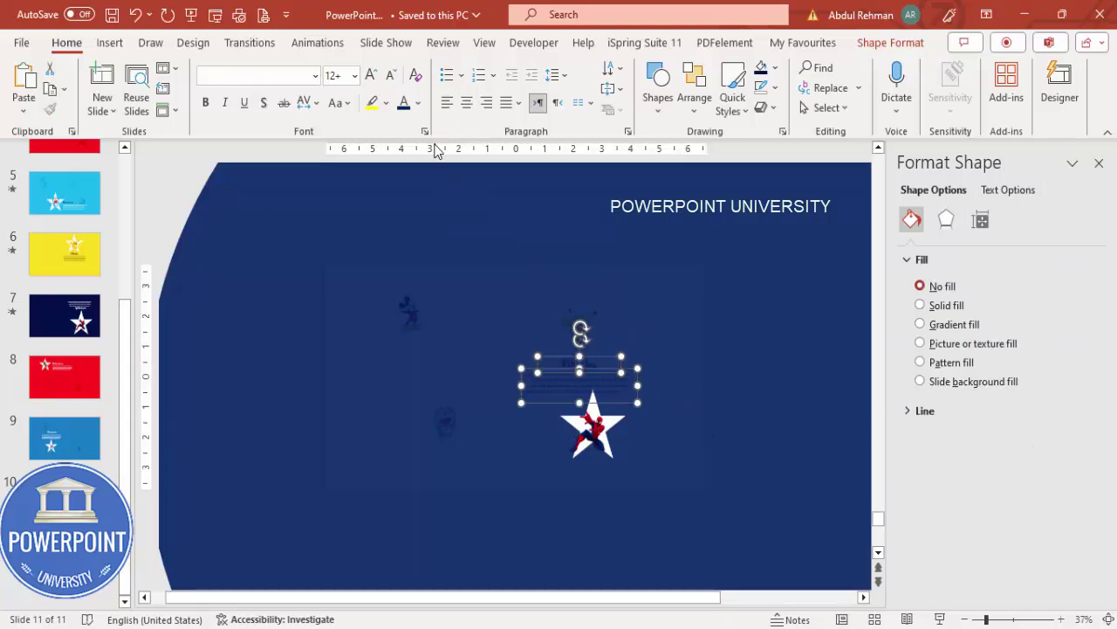
left_click(417, 102)
left_click(413, 153)
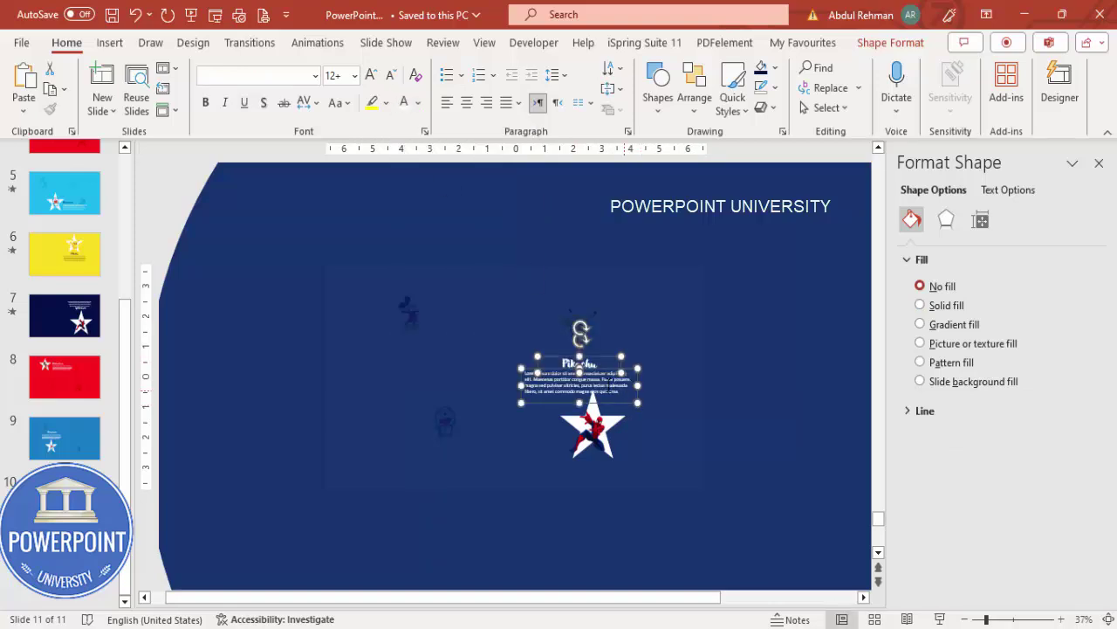
left_click_drag(602, 358, 719, 354)
Replace the title above the Spider-Man star with "Spiderman".
left_click(654, 354)
left_click(600, 354)
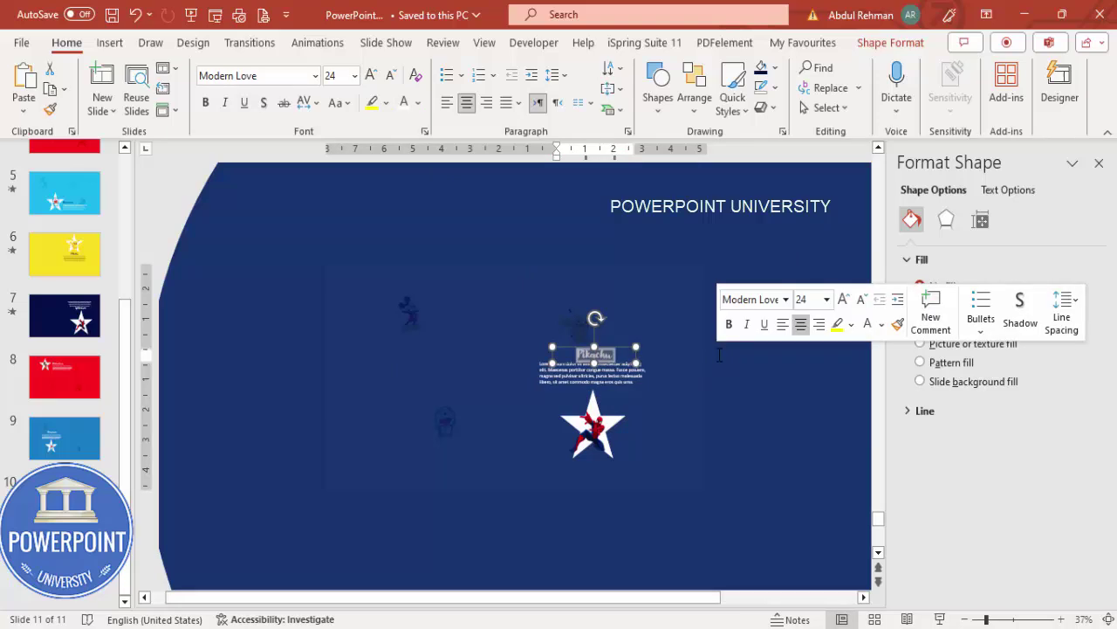
key("Delete")
type("Spiderman")
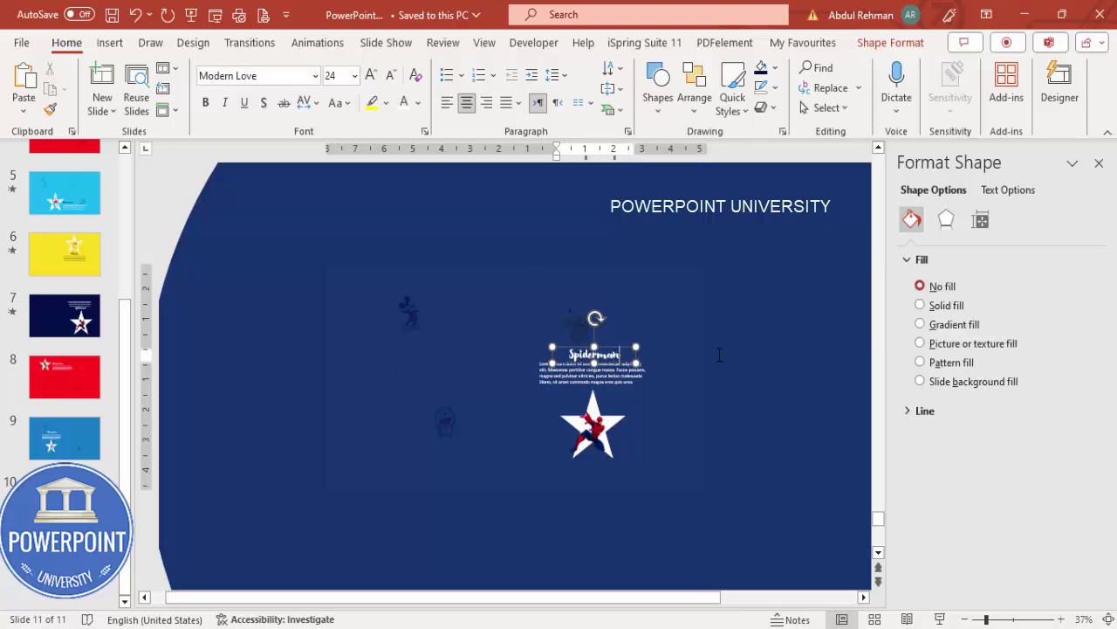
Apply the Morph transition with a duration of 01.00 to the new character slides from slide 8 onward.
left_click(67, 367)
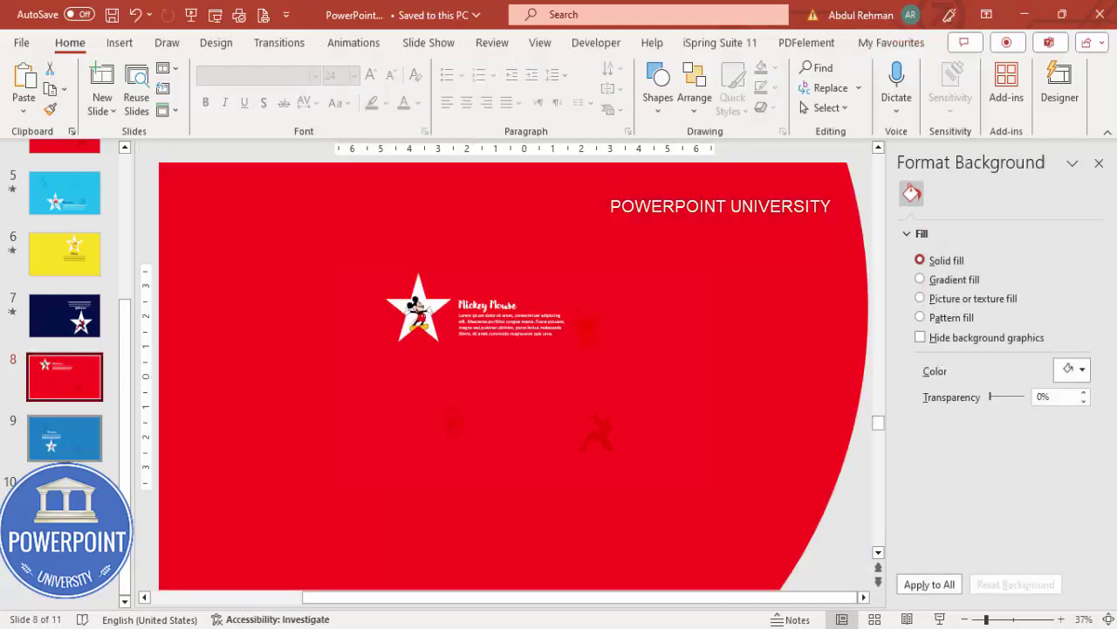
key("shift+Down")
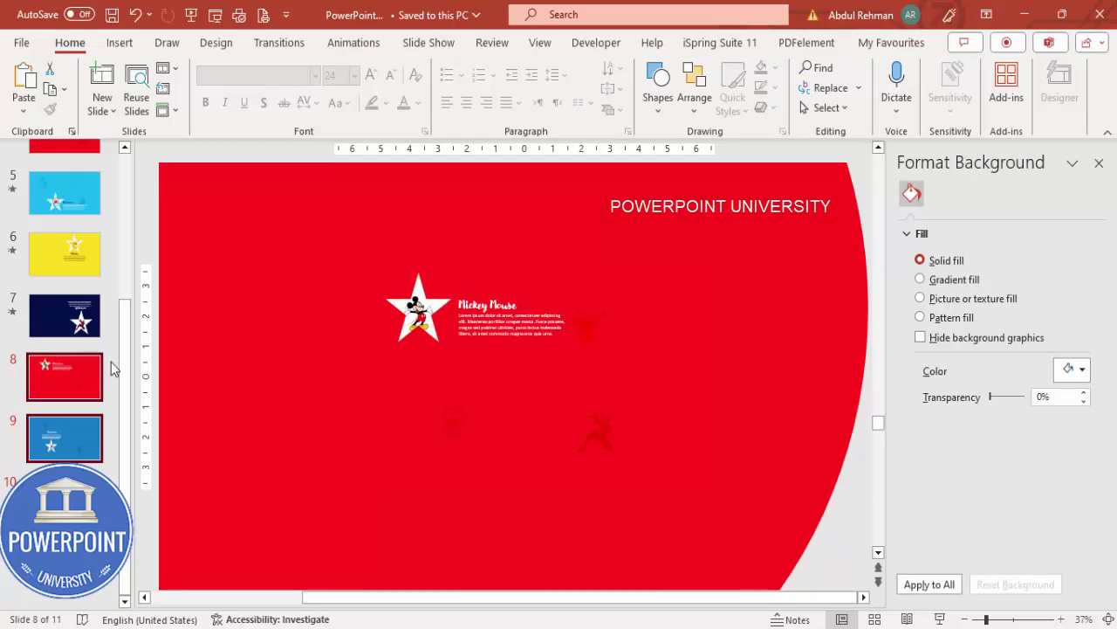
left_click(279, 44)
left_click(162, 98)
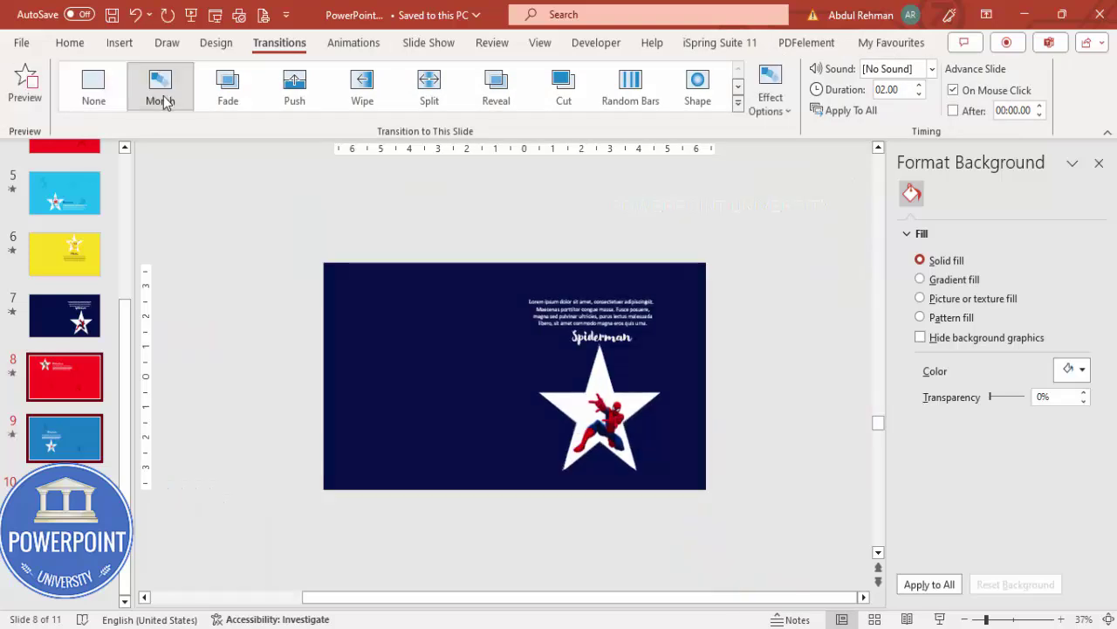
left_click(919, 94)
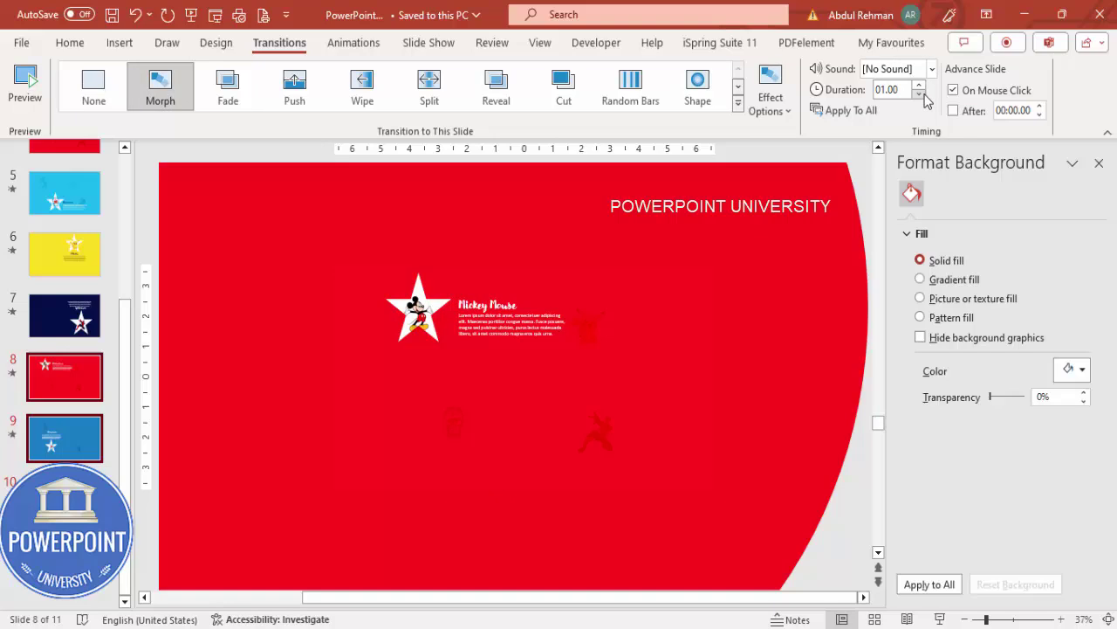
Play the slide show from the Mickey Mouse slide 8 to check the Morph transitions between characters, and exit it.
left_click(65, 377)
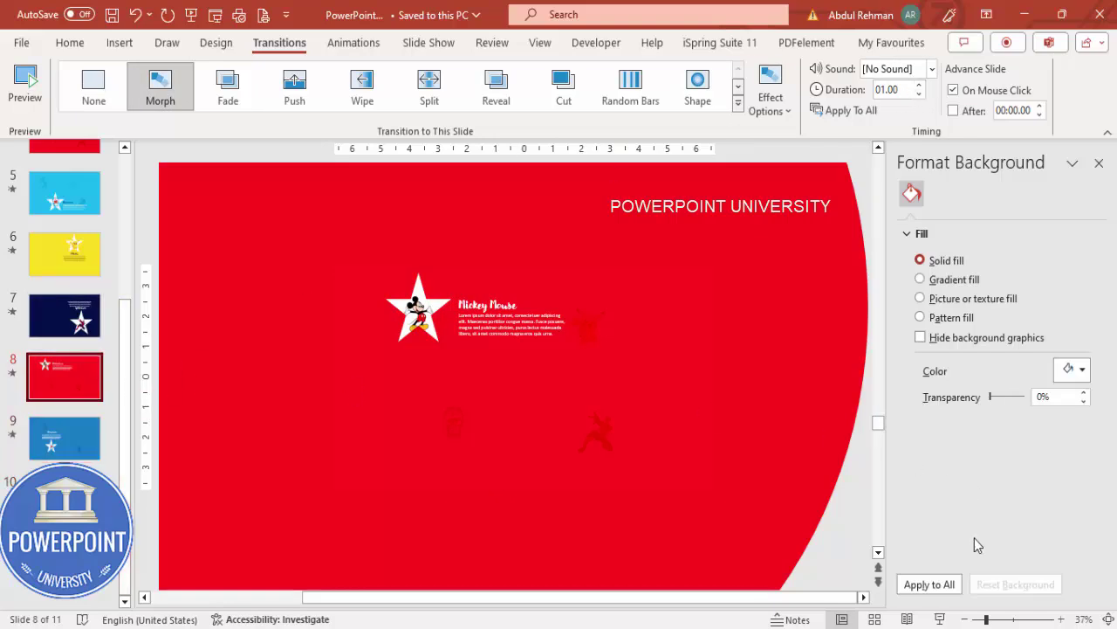
left_click(941, 619)
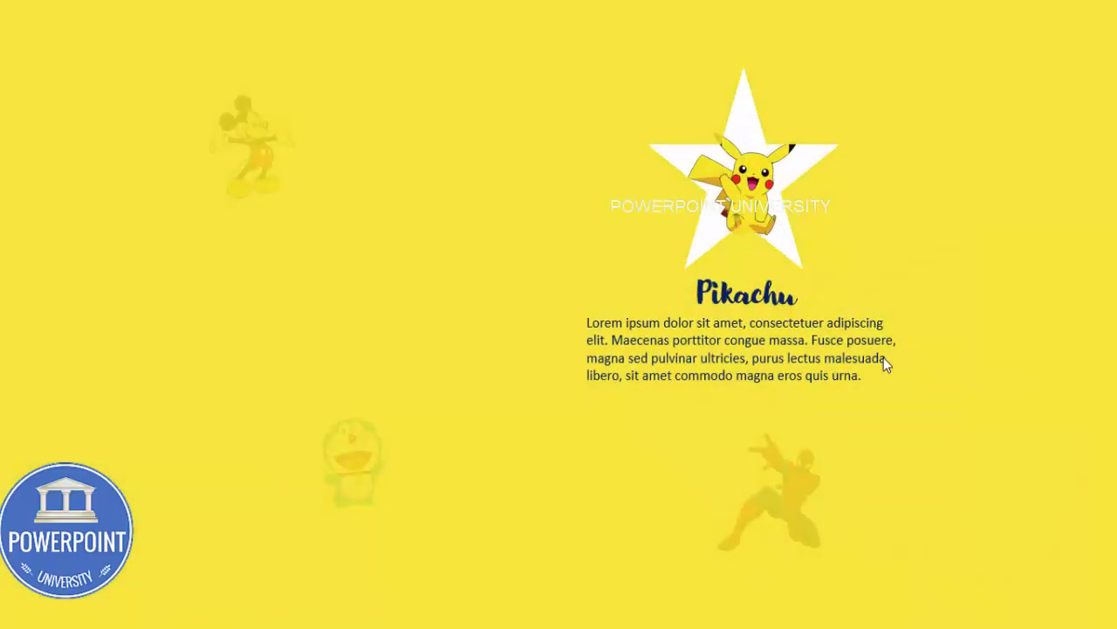
key("Escape")
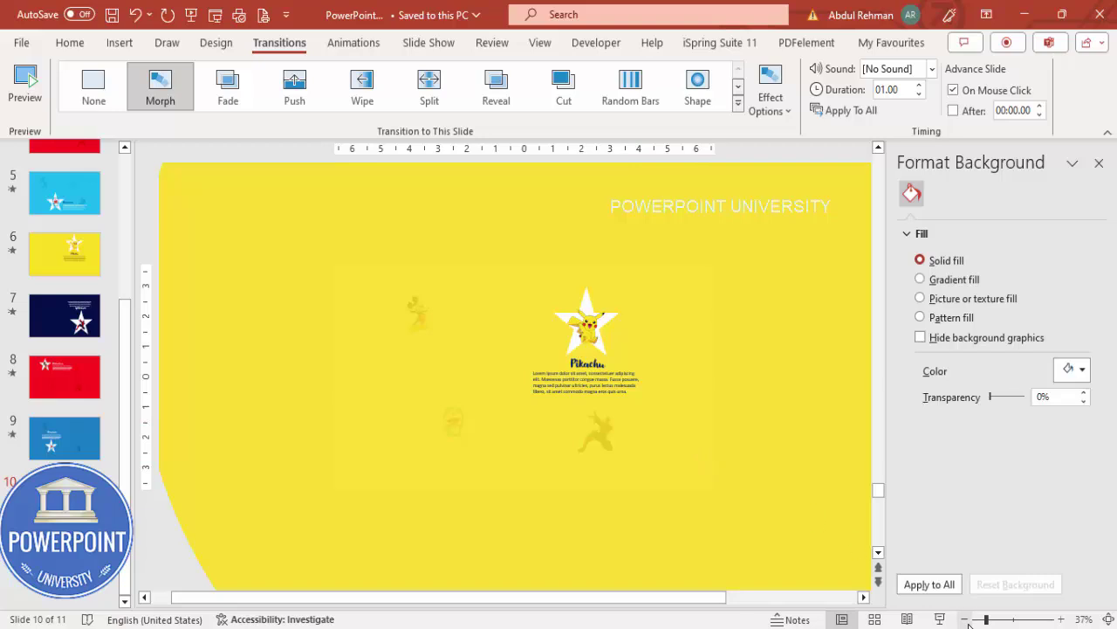
Zoom out on the Pikachu slide until the full width of the yellow circle is in view.
left_click(964, 619)
left_click(964, 619)
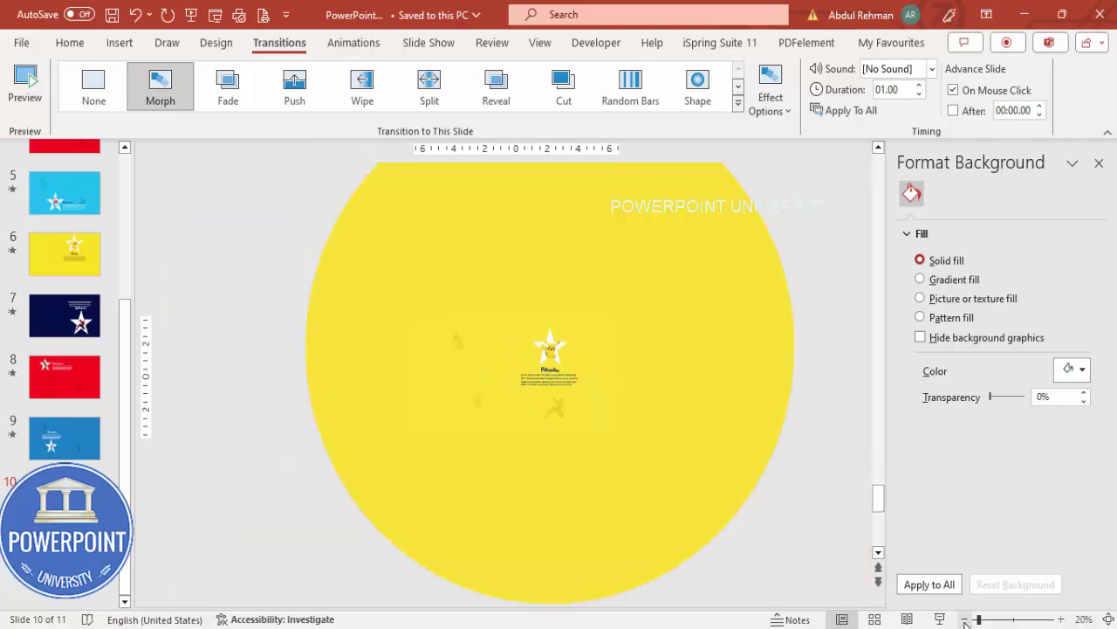